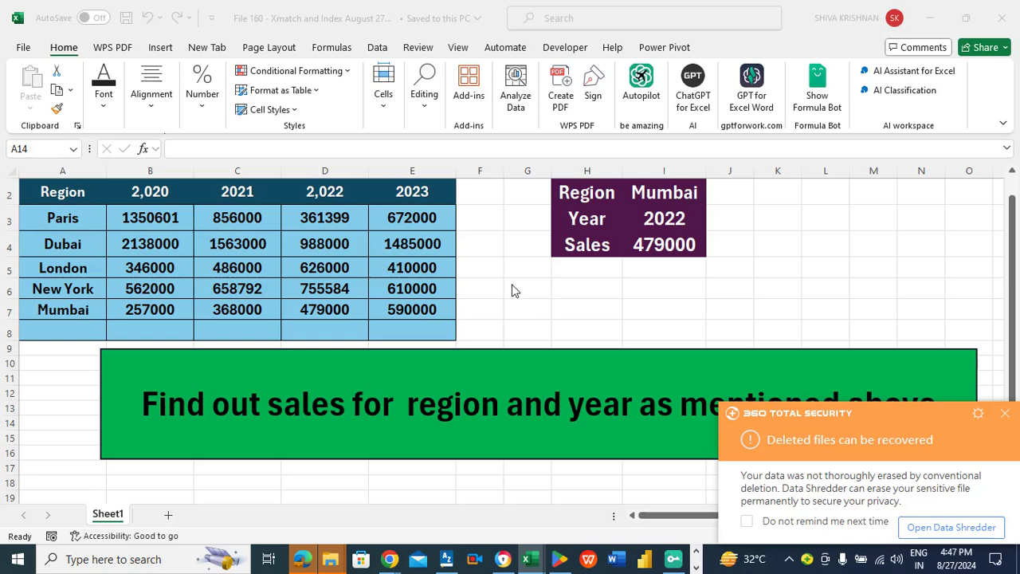
click(512, 285)
click(520, 285)
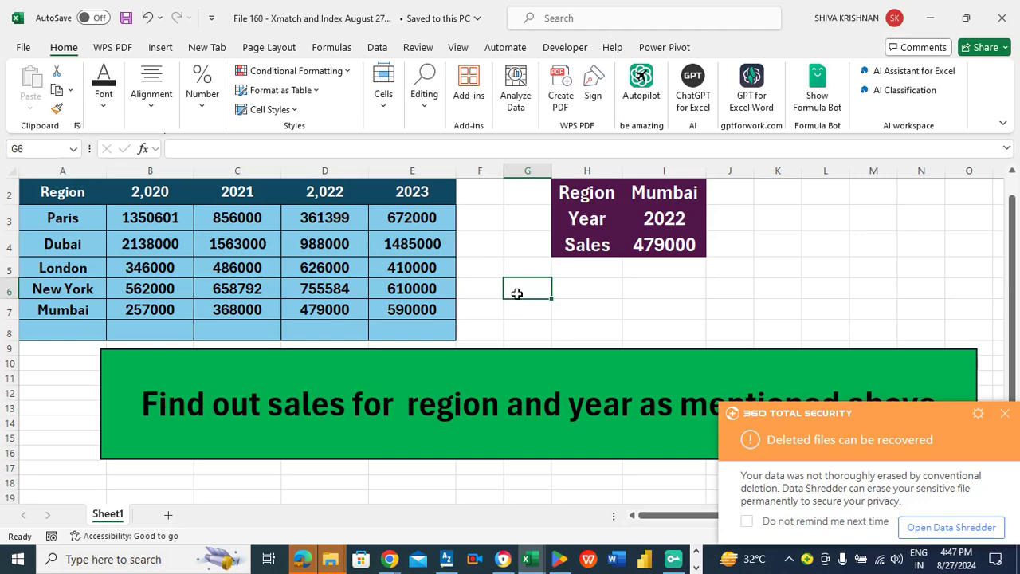
click(576, 287)
click(511, 286)
click(604, 286)
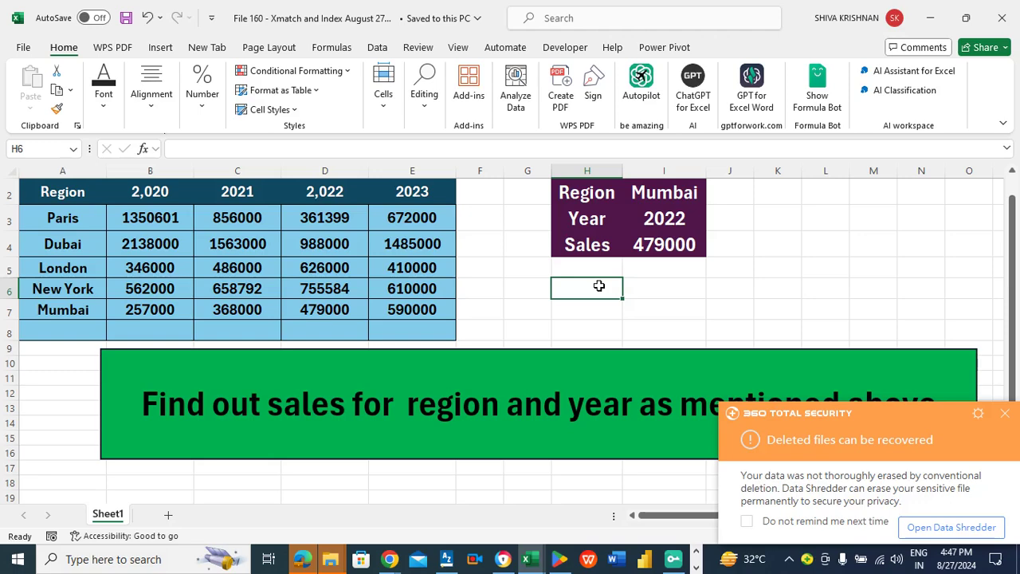
click(523, 287)
click(590, 294)
key(Left)
key(Right)
key(Left)
key(Right)
- Clear the sales result in cell I4
click(675, 244)
key(Delete)
key(Left)
key(Right)
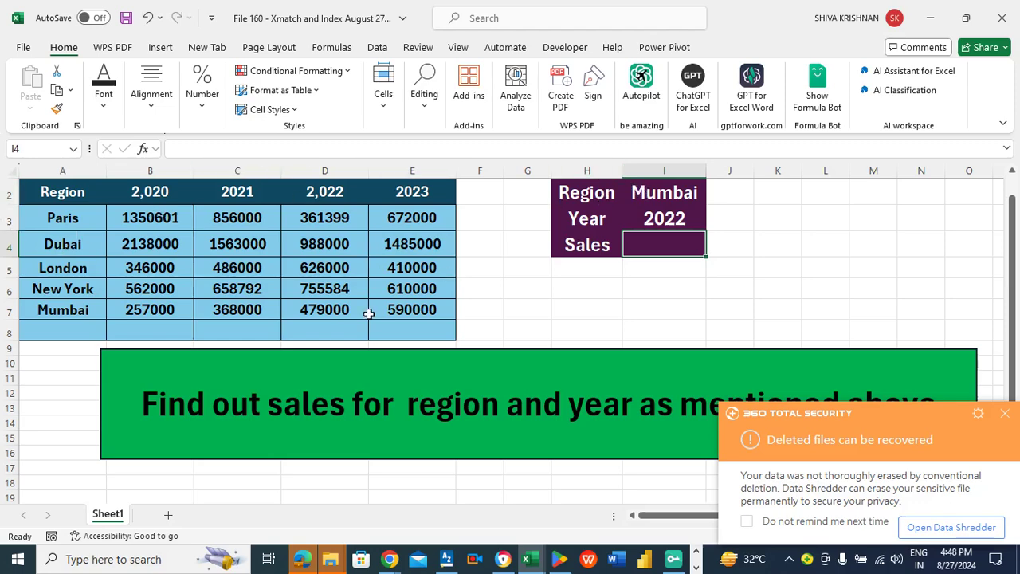
click(663, 192)
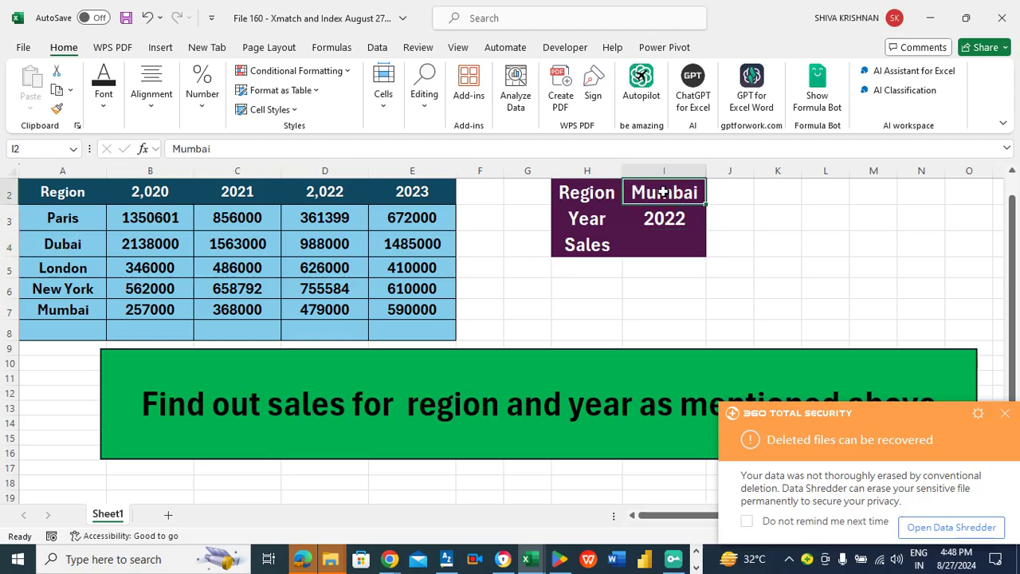
key(Down)
key(Up)
key(Down)
key(Down)
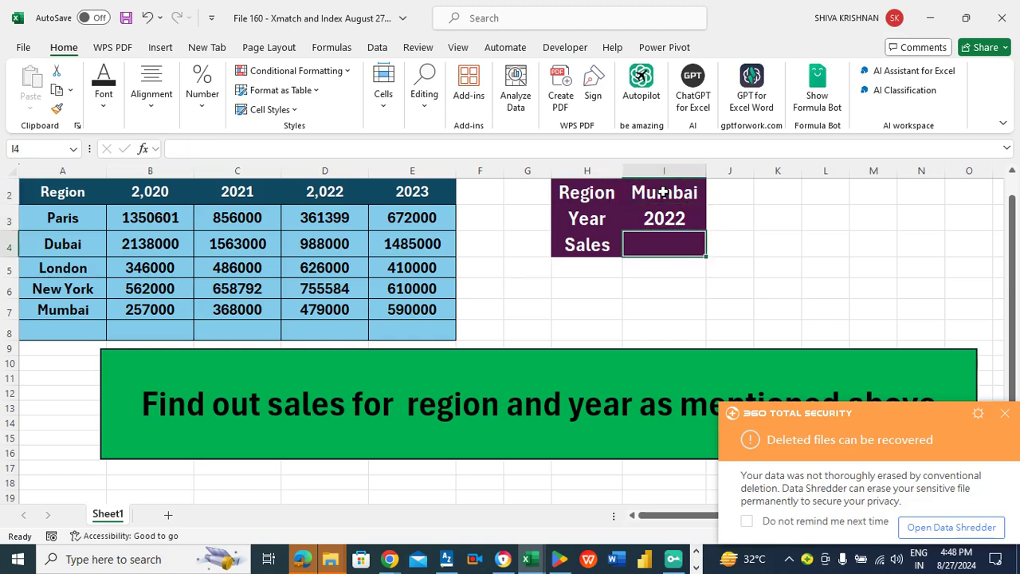
key(Up)
key(Up)
key(Down)
key(Down)
key(Left)
key(Left)
key(Right)
key(Right)
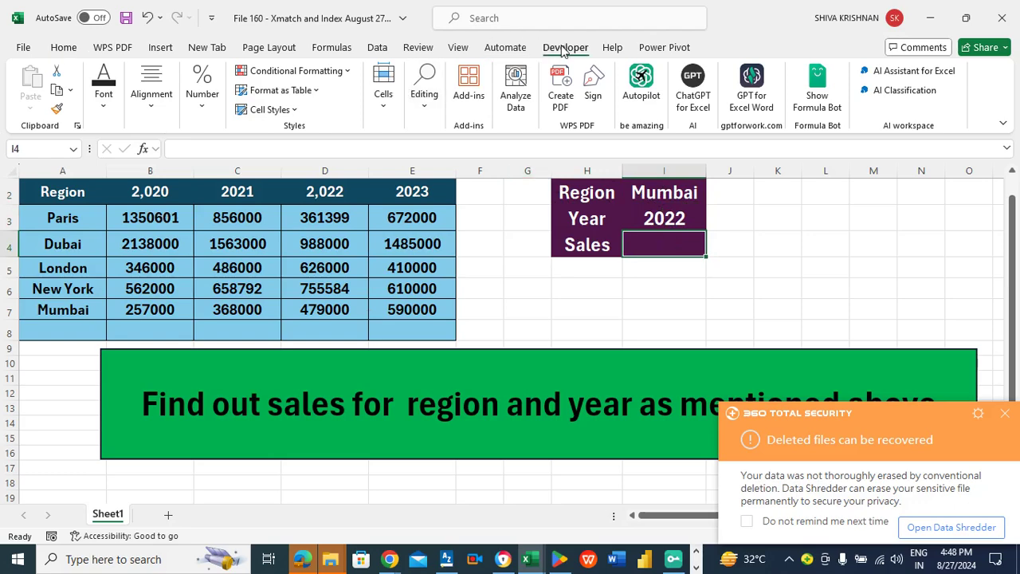
- Start recording a macro named IndexMatchAugust27english with the description "this will write index and xmatch formula"
click(564, 48)
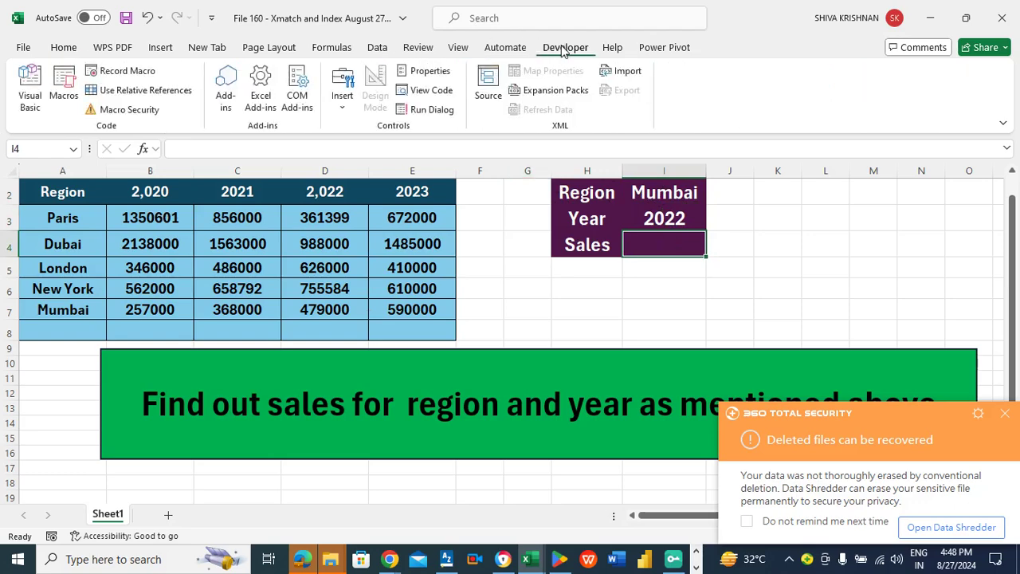
click(128, 71)
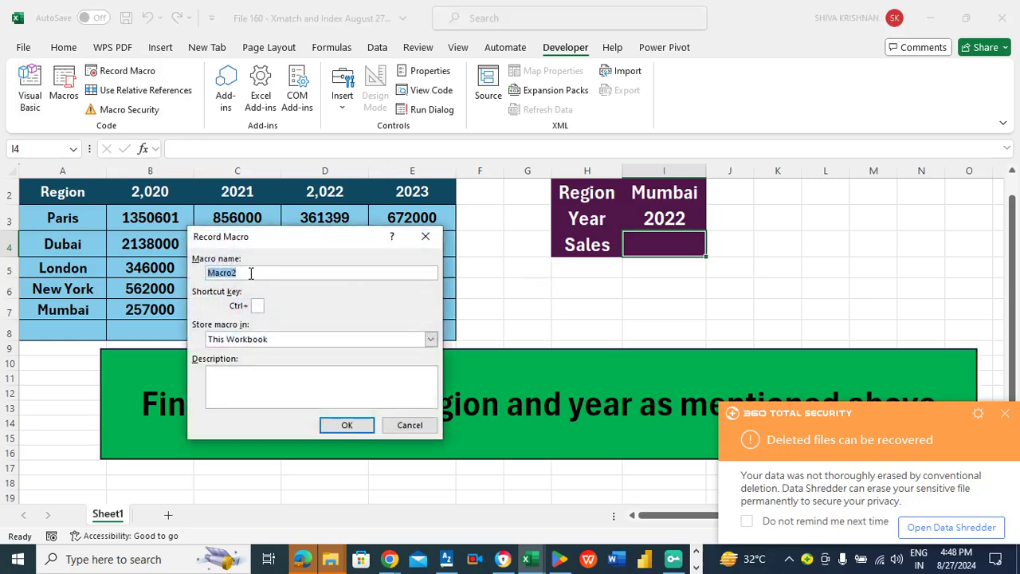
text(IndexMatchAugust)
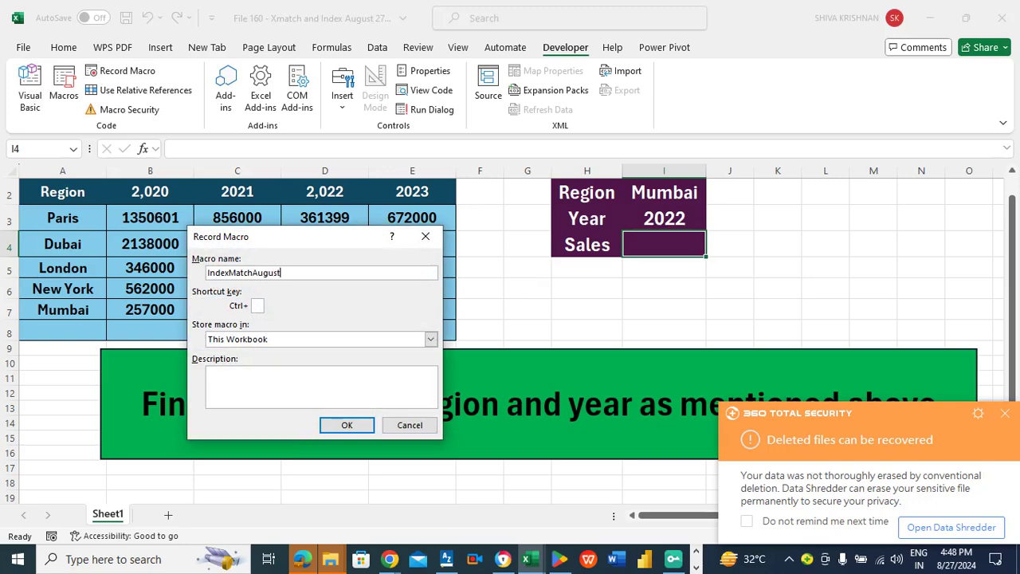
text(27english)
click(271, 387)
text(this will )
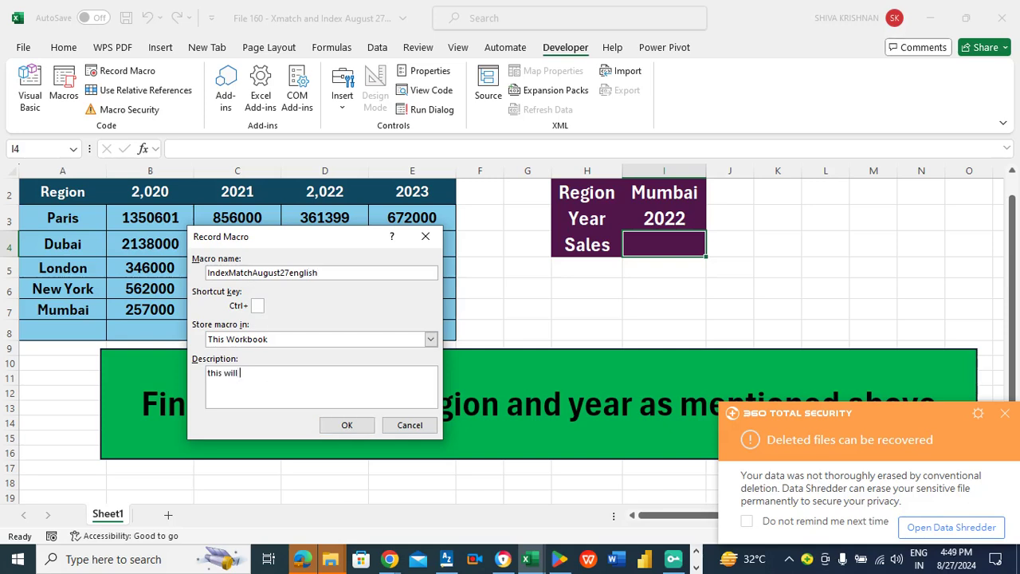
text(write index and xmatch formula)
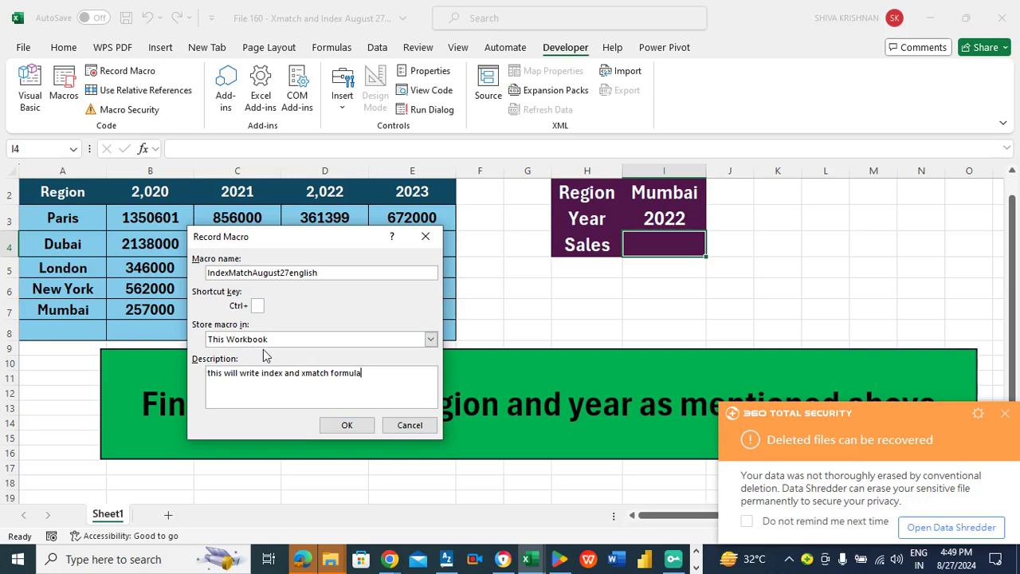
click(342, 425)
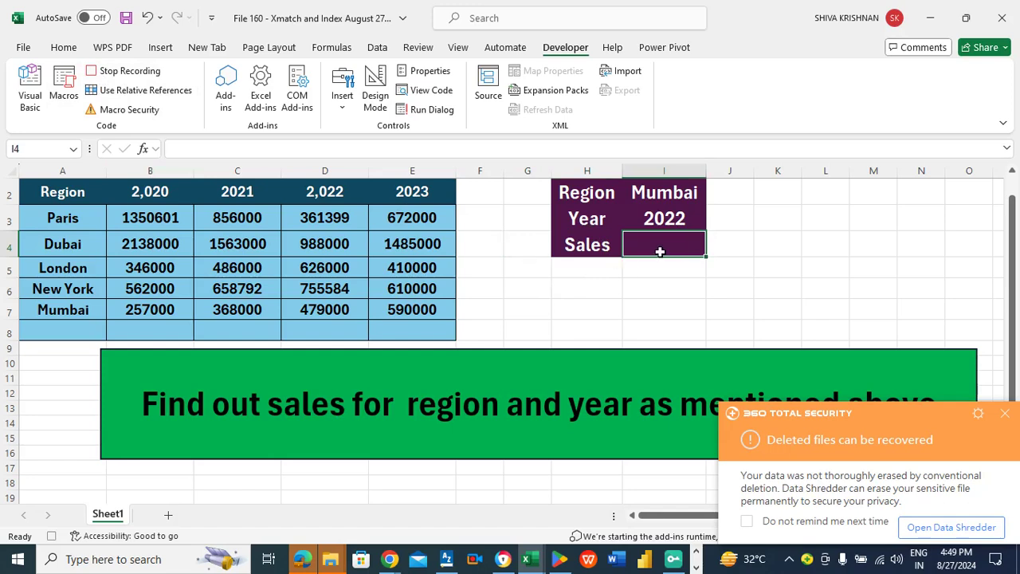
- Begin an INDEX formula in cell I4 using the sales figures B3:E7 as the array
text(=in)
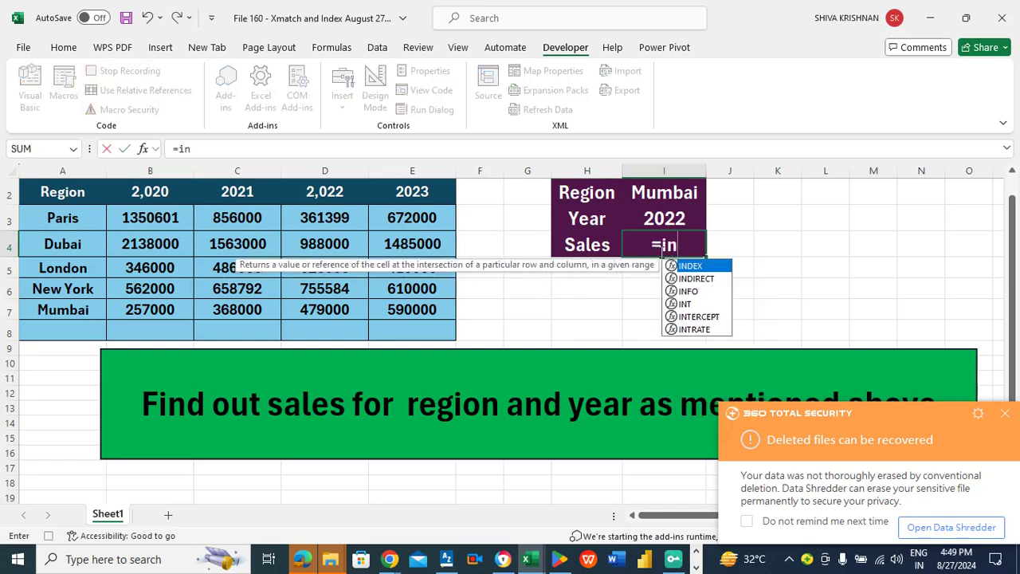
text(dex()
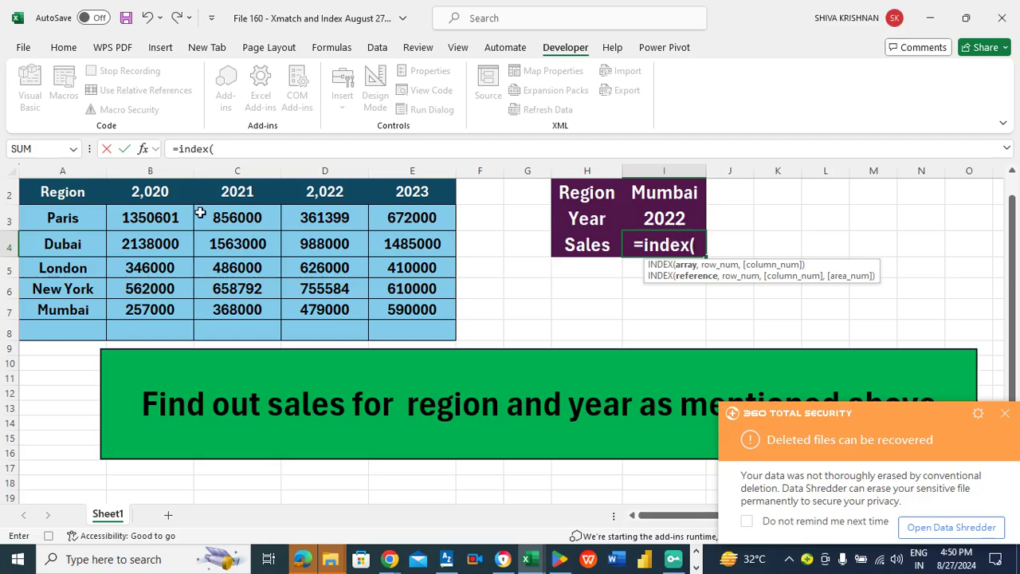
drag(133, 217, 396, 308)
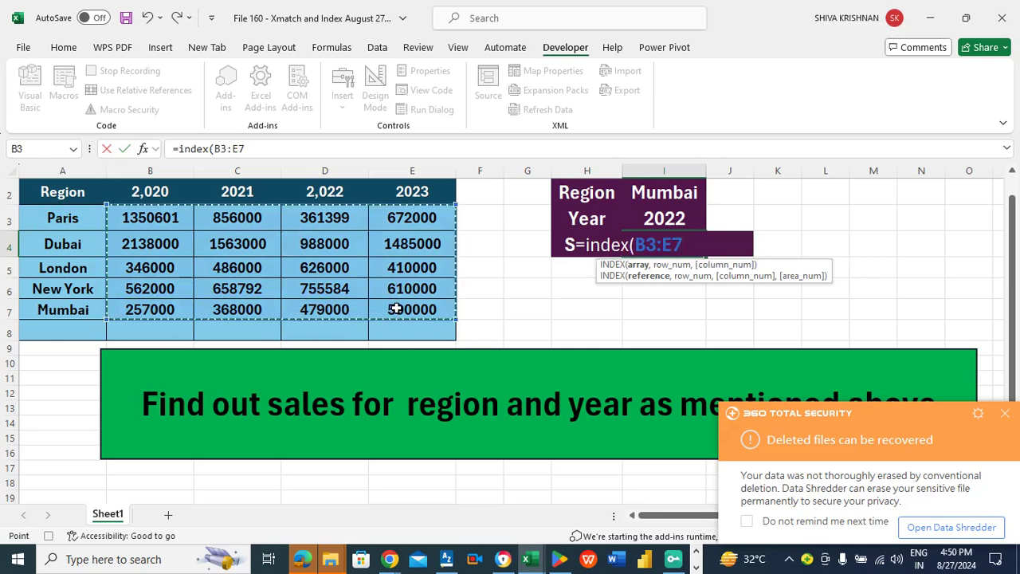
- Add XMATCH(I2,A3:A7,0) as the row argument, matching the region exactly against the region list
click(286, 149)
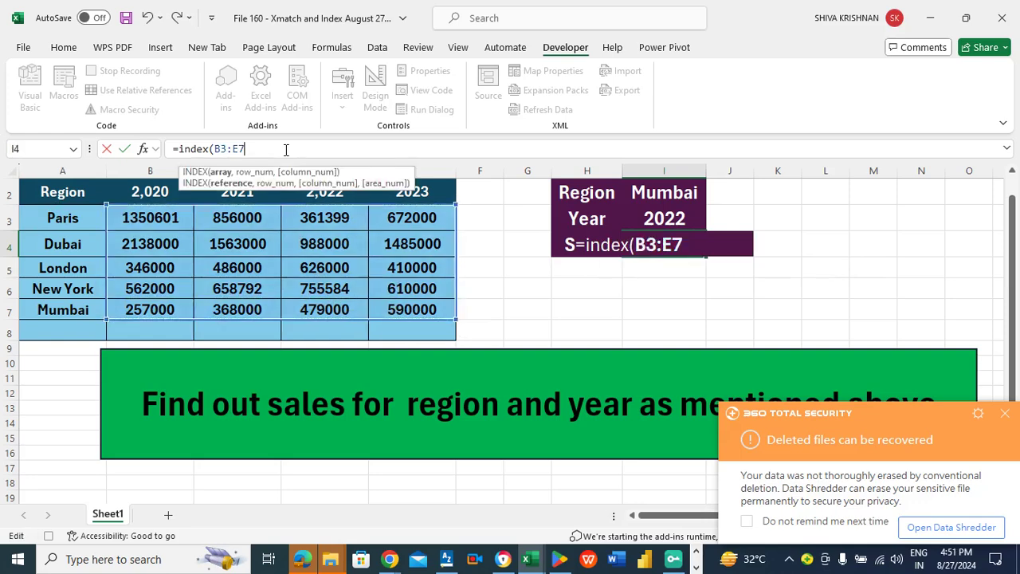
text(,x)
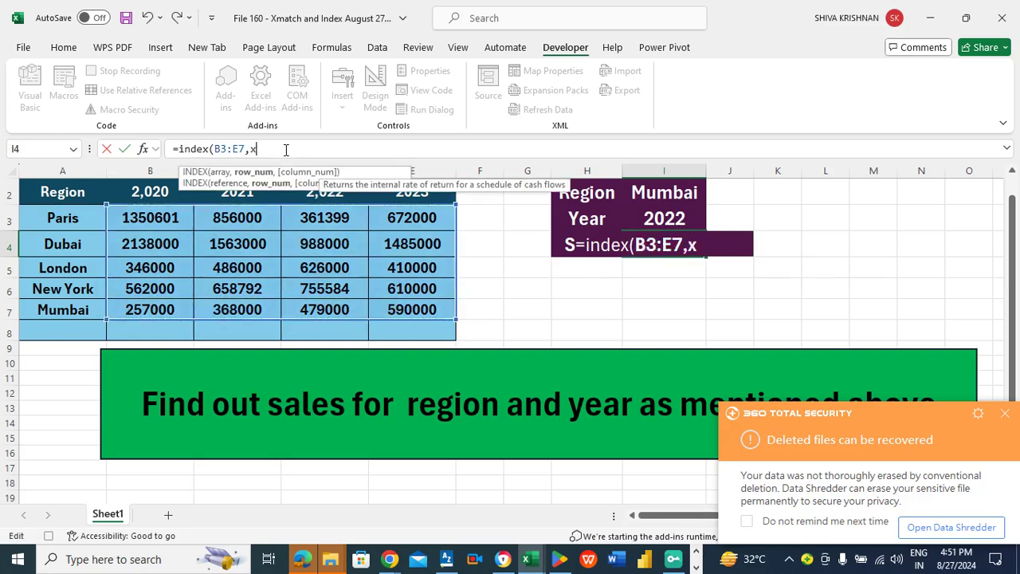
text(match)
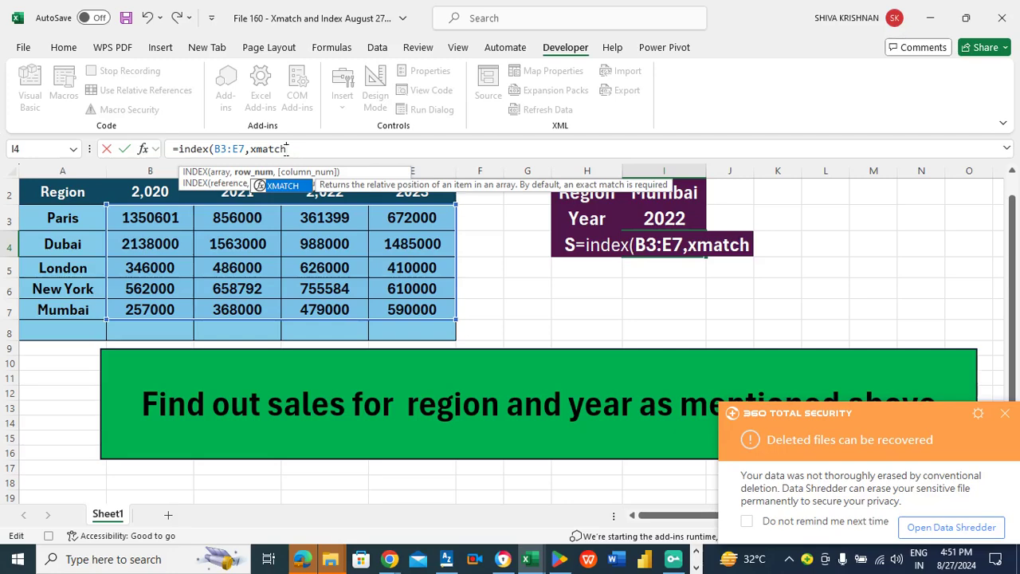
text(()
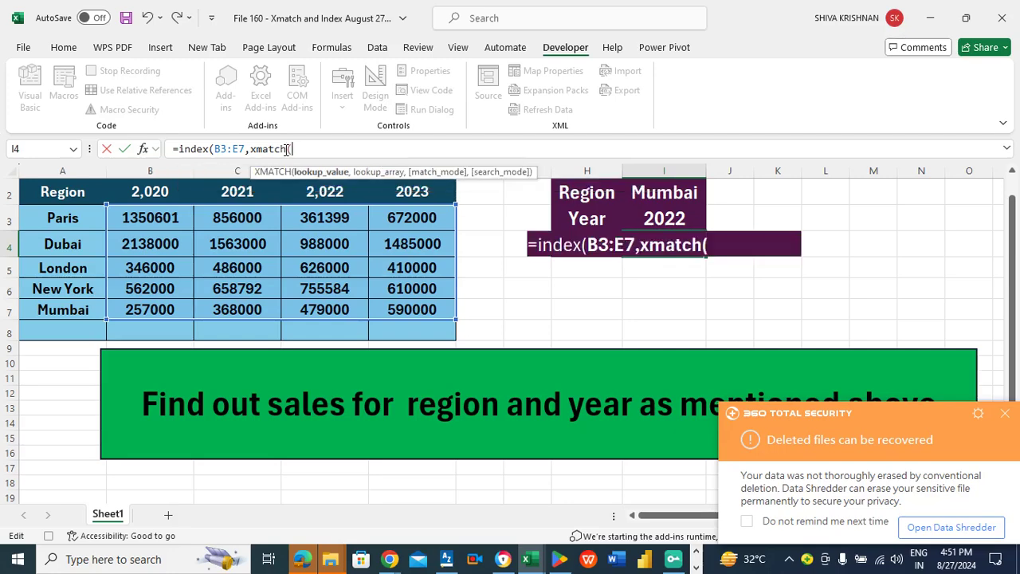
click(666, 195)
text(,)
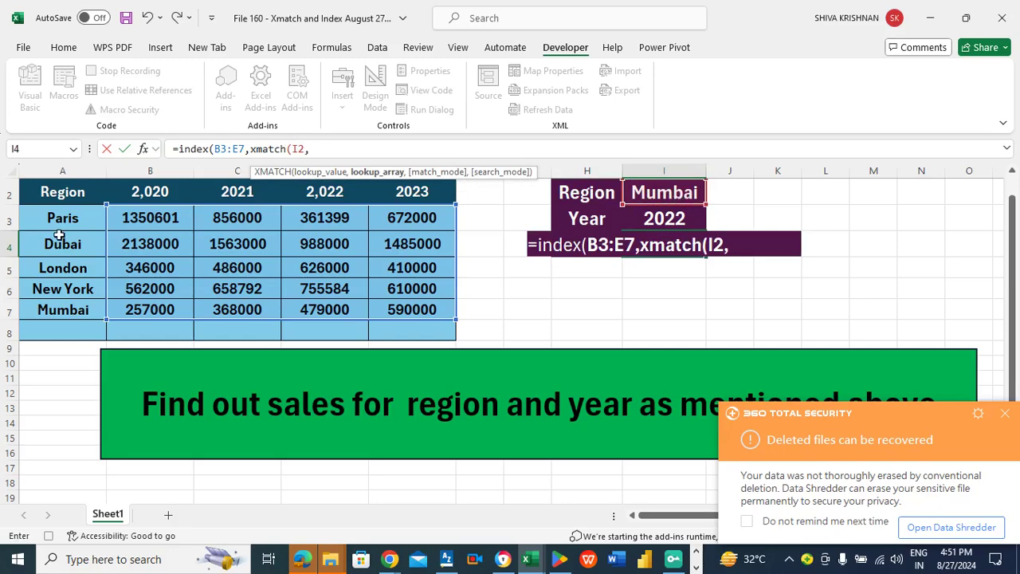
drag(51, 217, 57, 309)
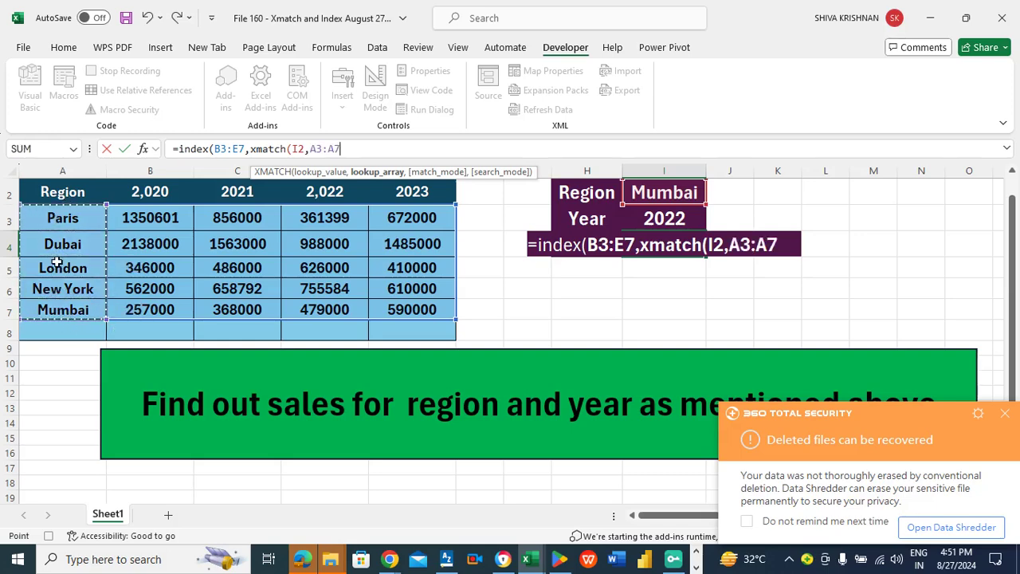
text(,)
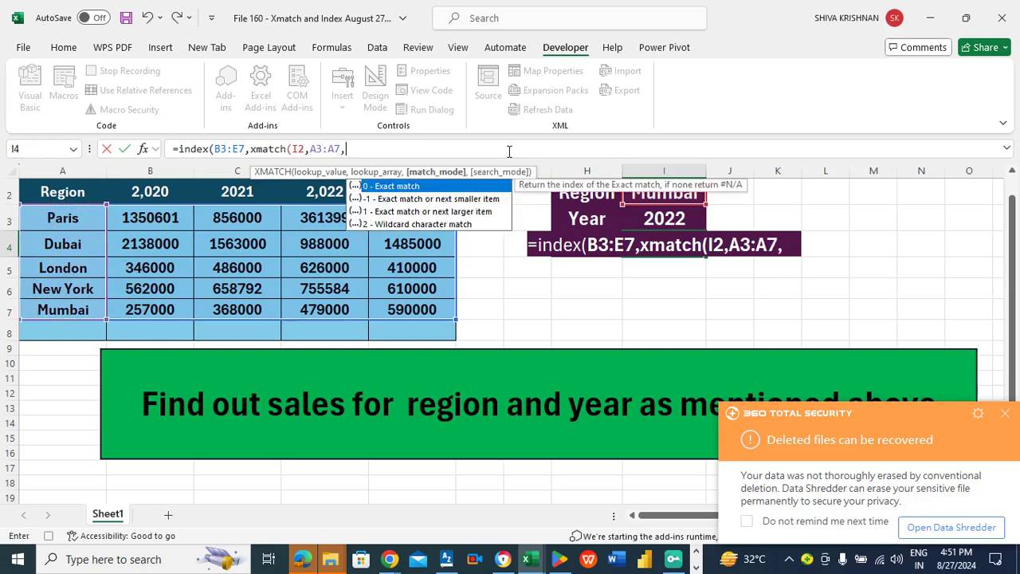
double_click(395, 186)
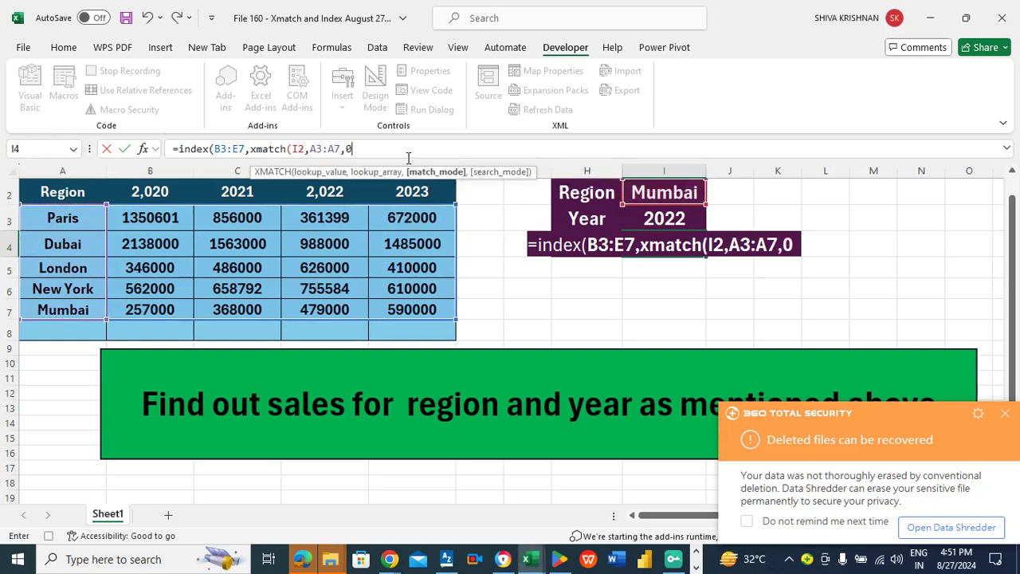
text())
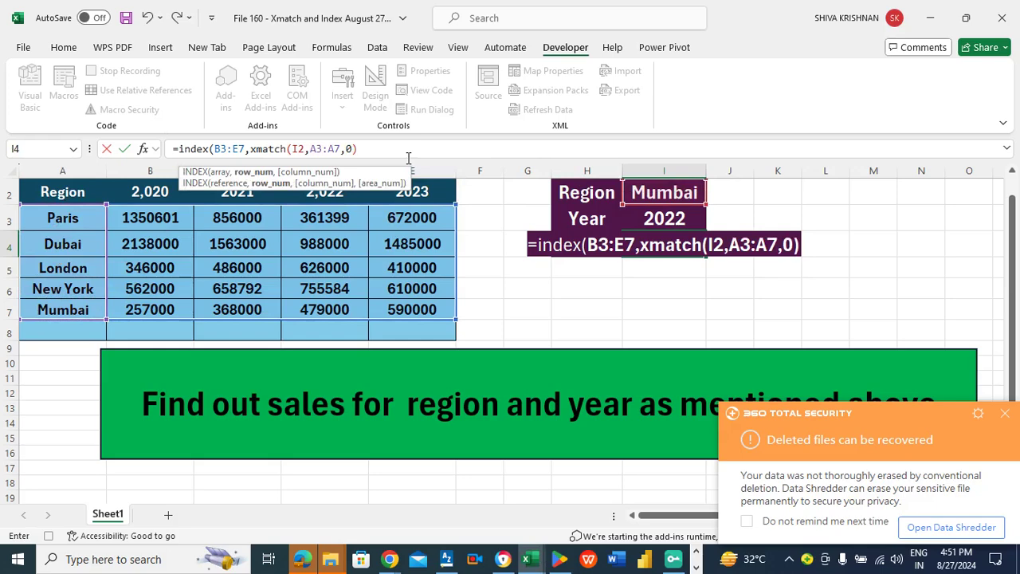
- Add XMATCH(I3,B2:E2,0) as the column argument, matching the year exactly against the header years
text(,xma)
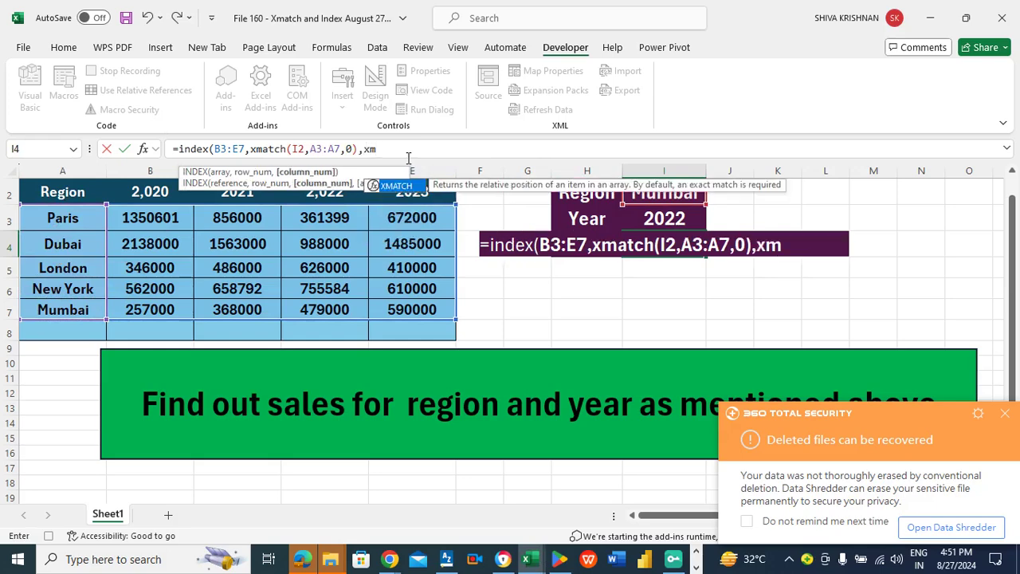
text(tch()
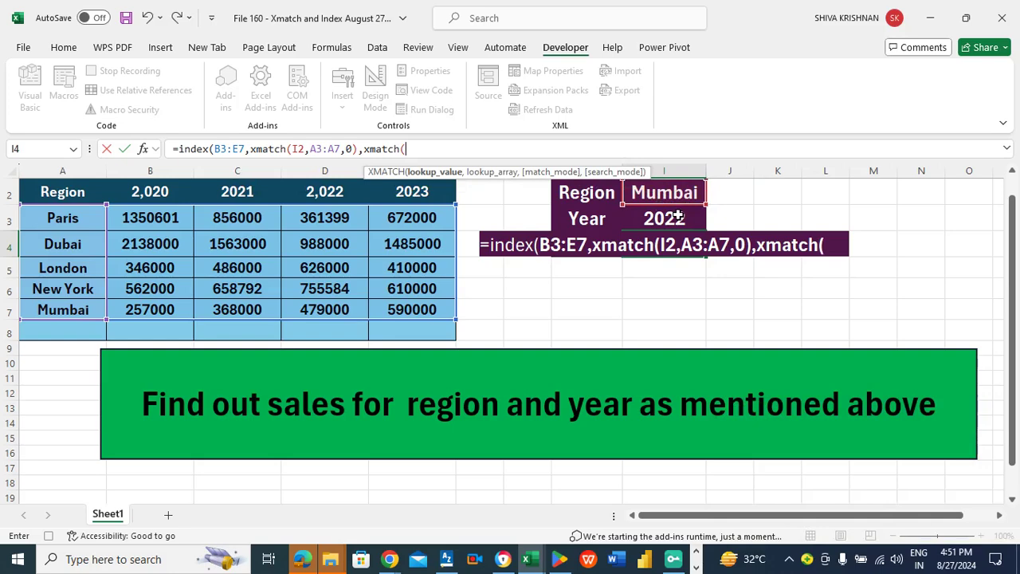
click(674, 217)
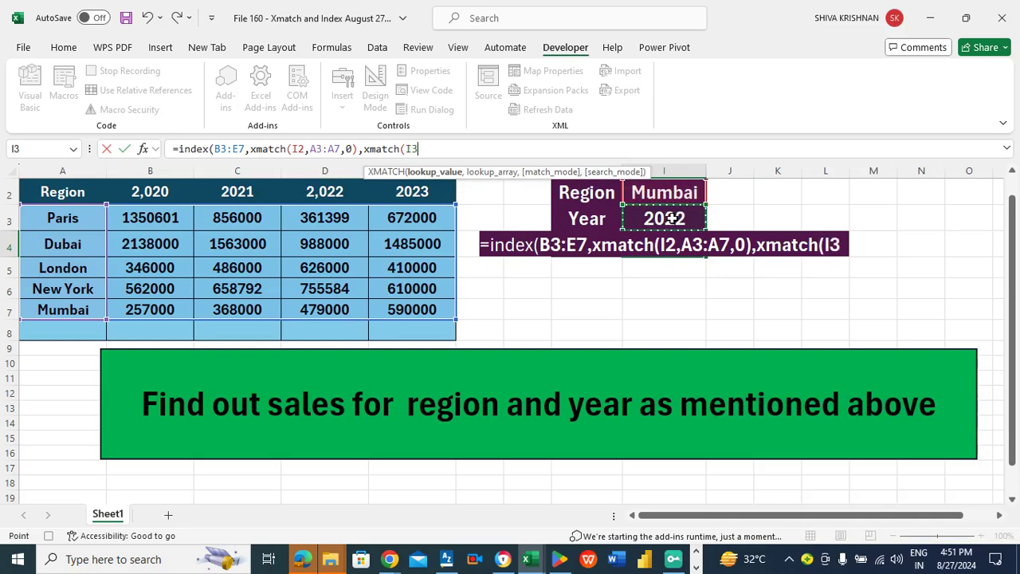
text(,)
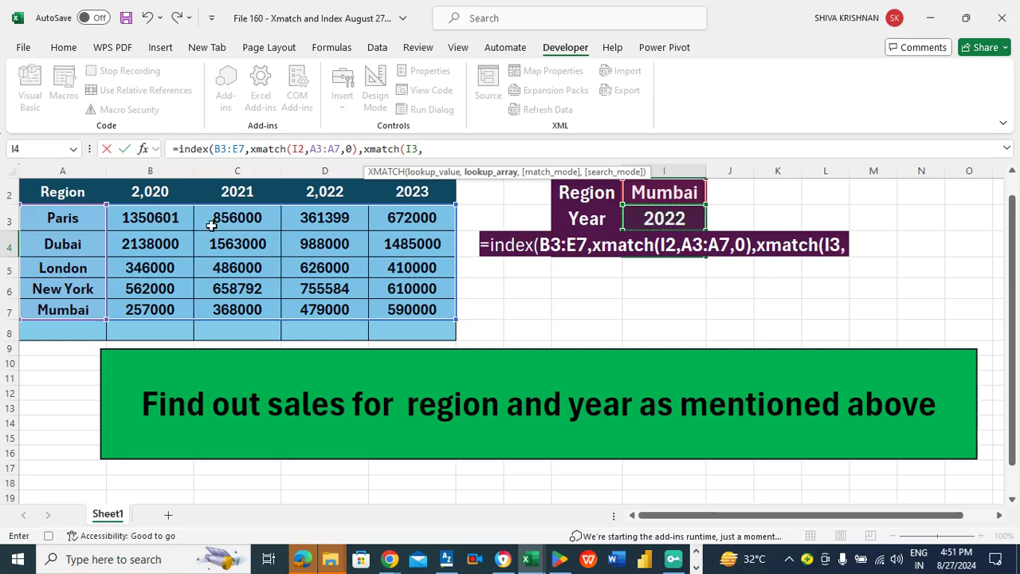
drag(143, 192, 412, 192)
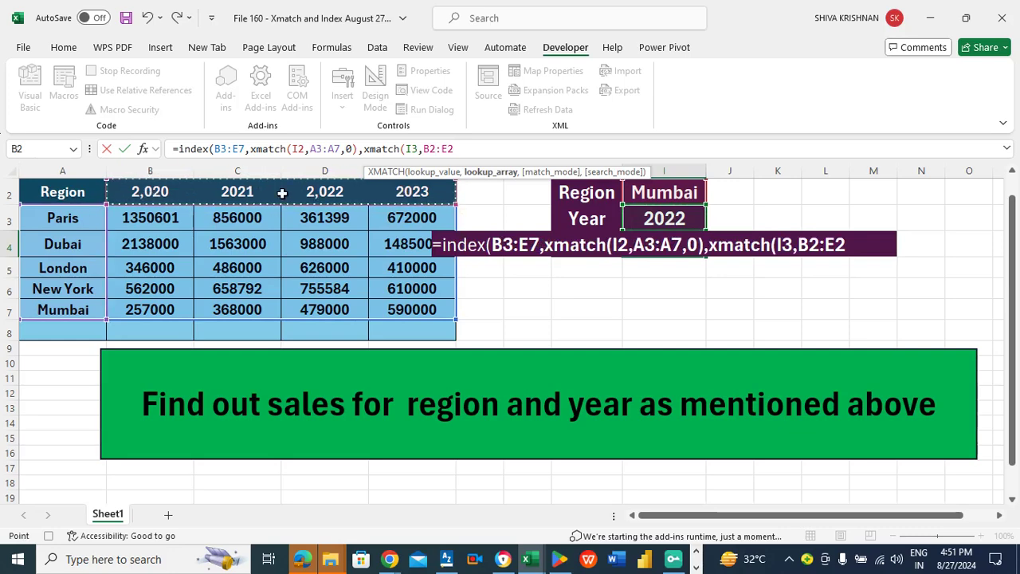
text(,)
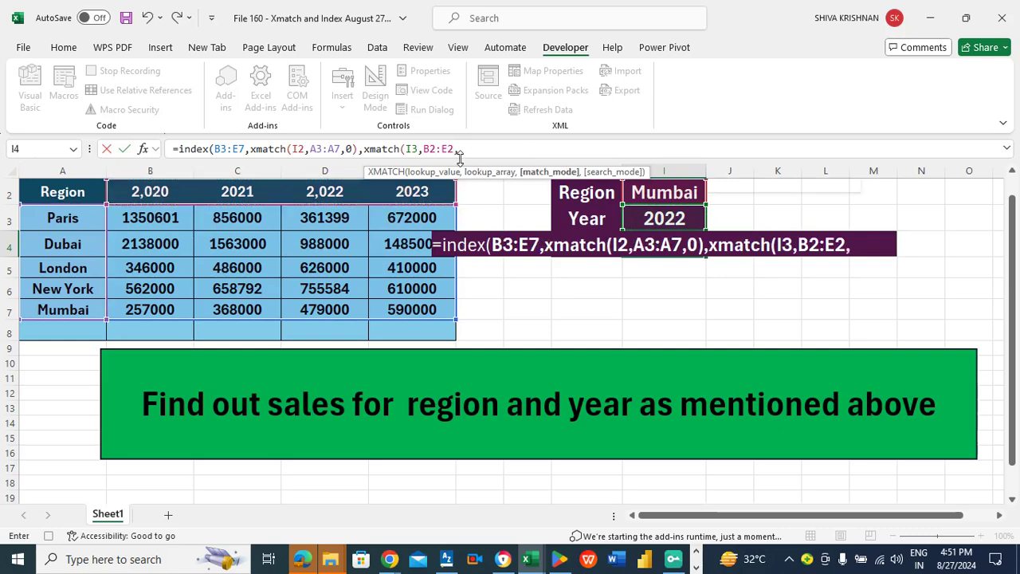
double_click(488, 186)
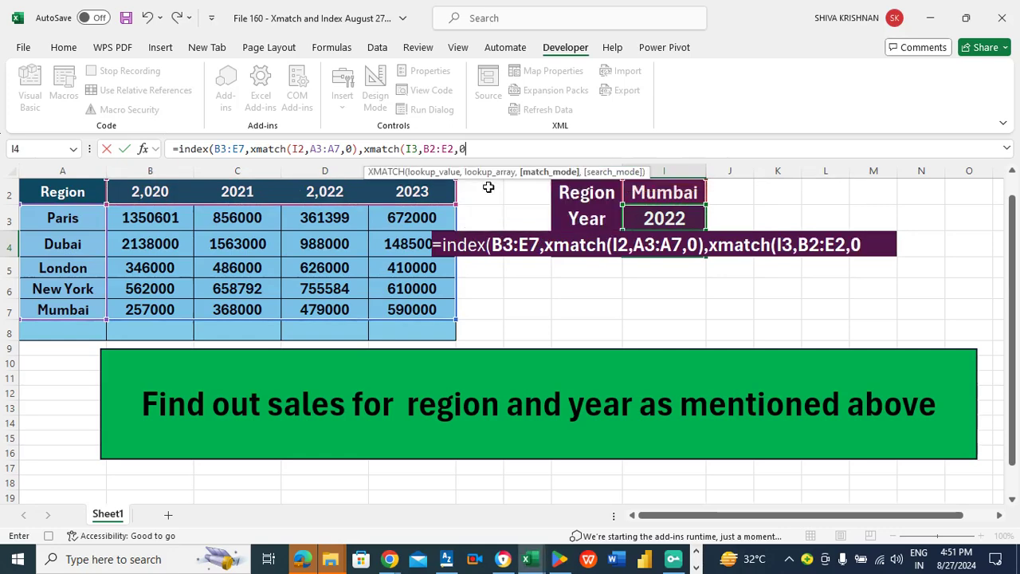
text())
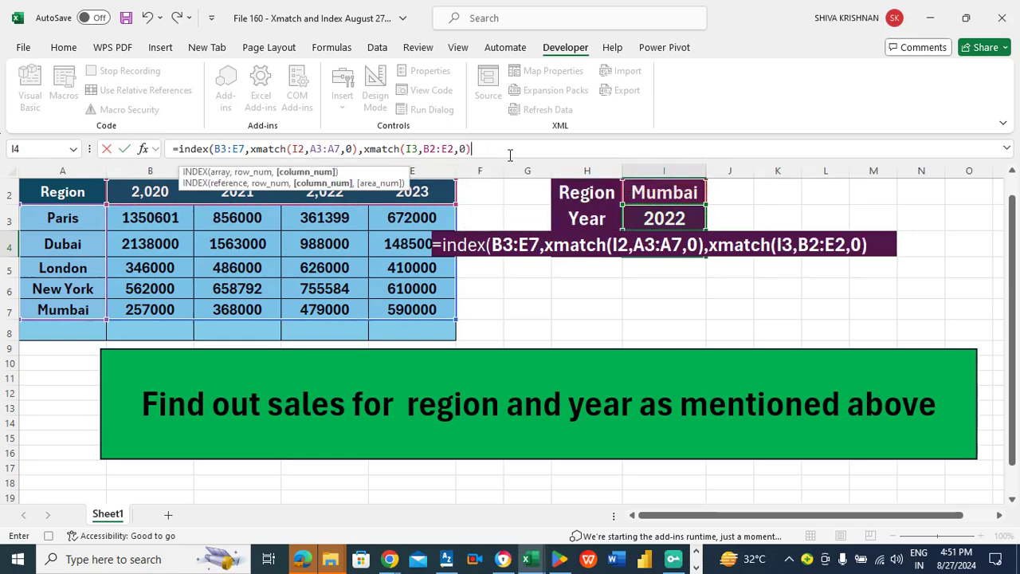
- Close and enter the INDEX formula in I4, and stop recording the macro
text())
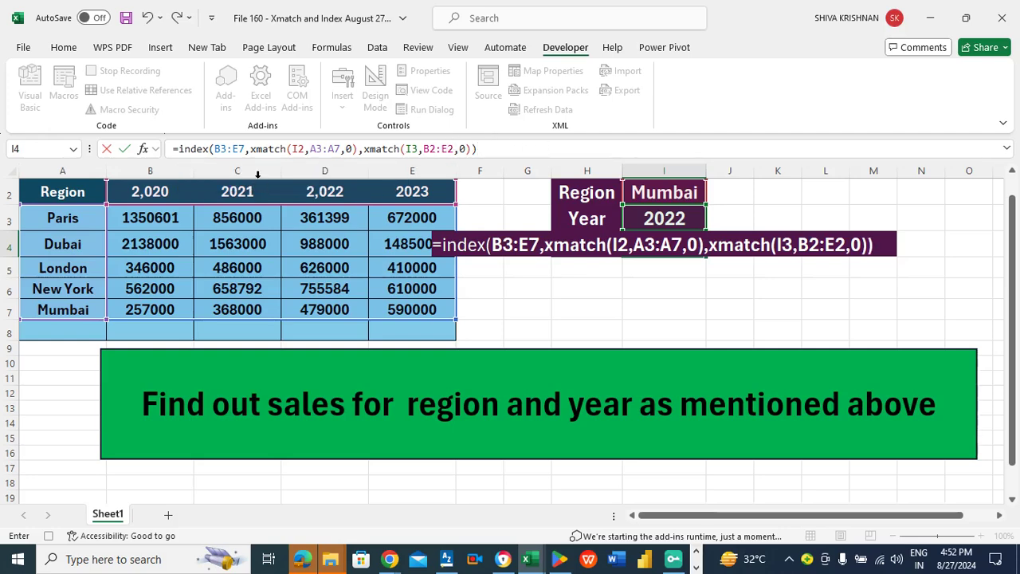
key(Return)
key(Up)
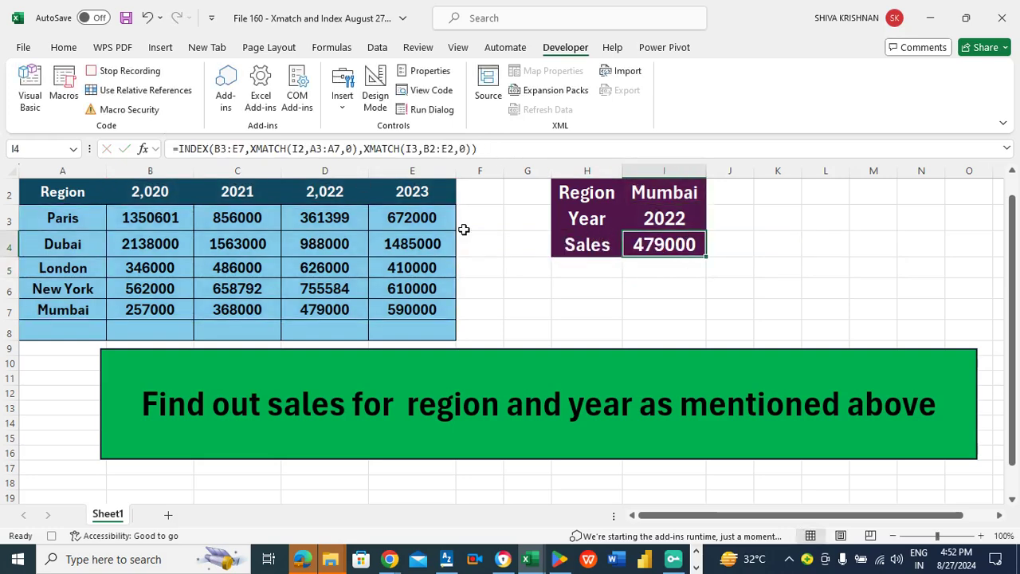
click(100, 71)
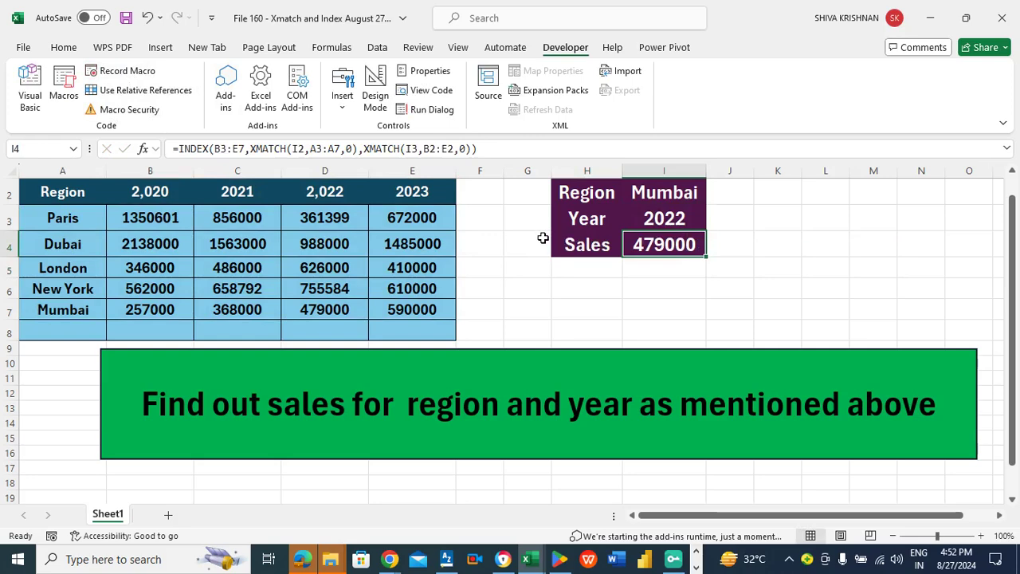
- Inspect the cell references in the I4 sales formula without changing it, and save the workbook
click(522, 281)
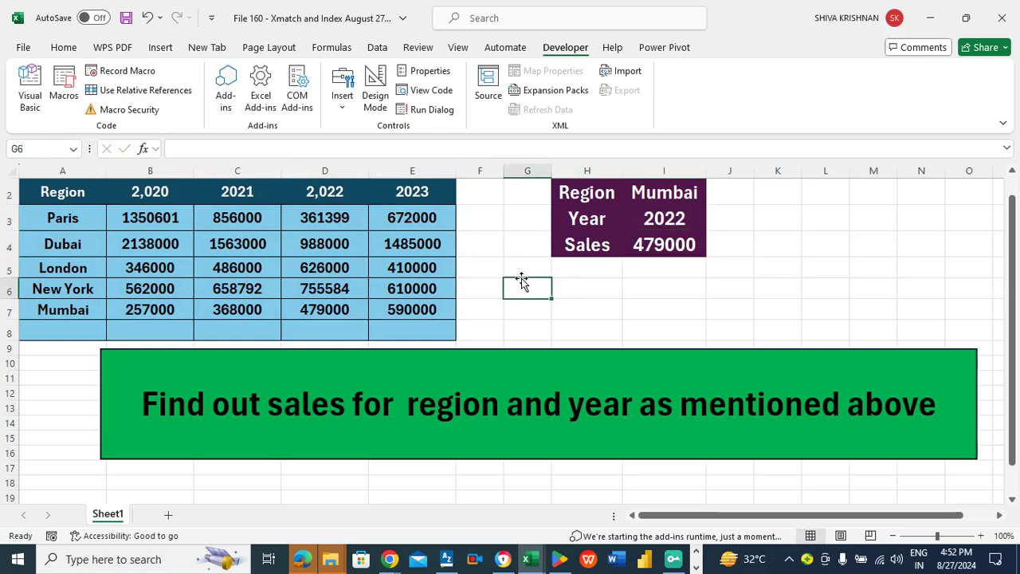
double_click(658, 246)
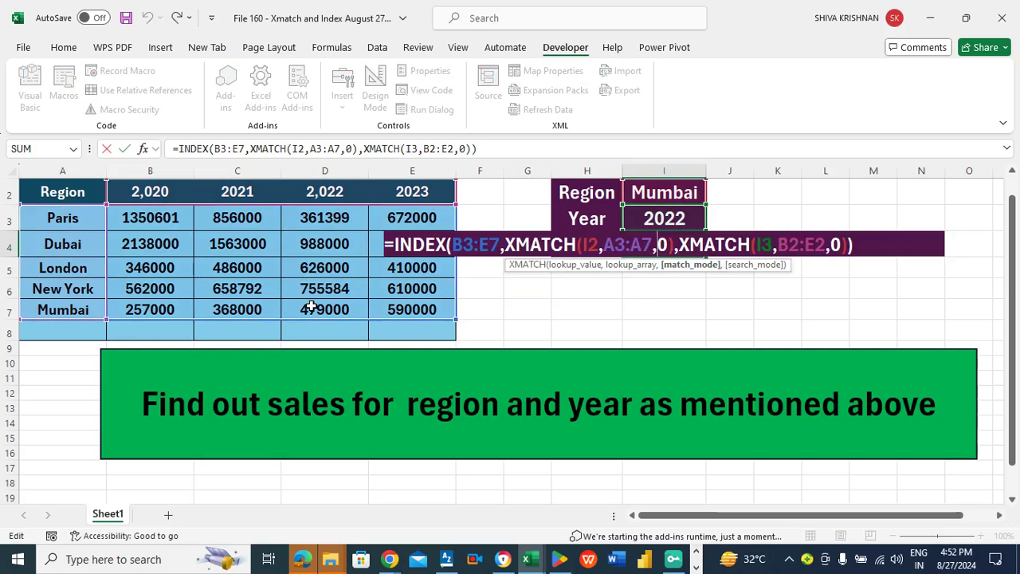
key(Escape)
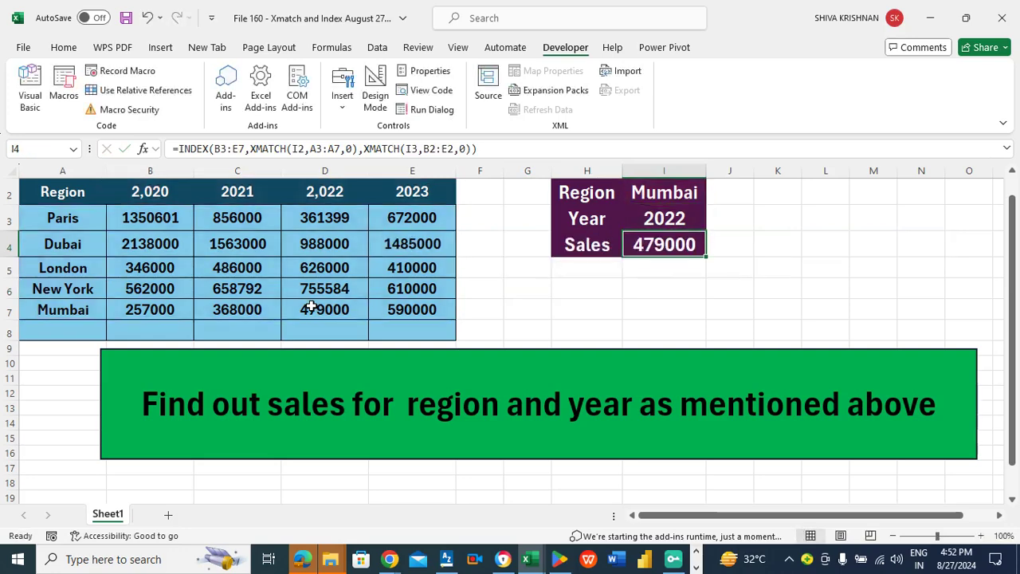
click(598, 288)
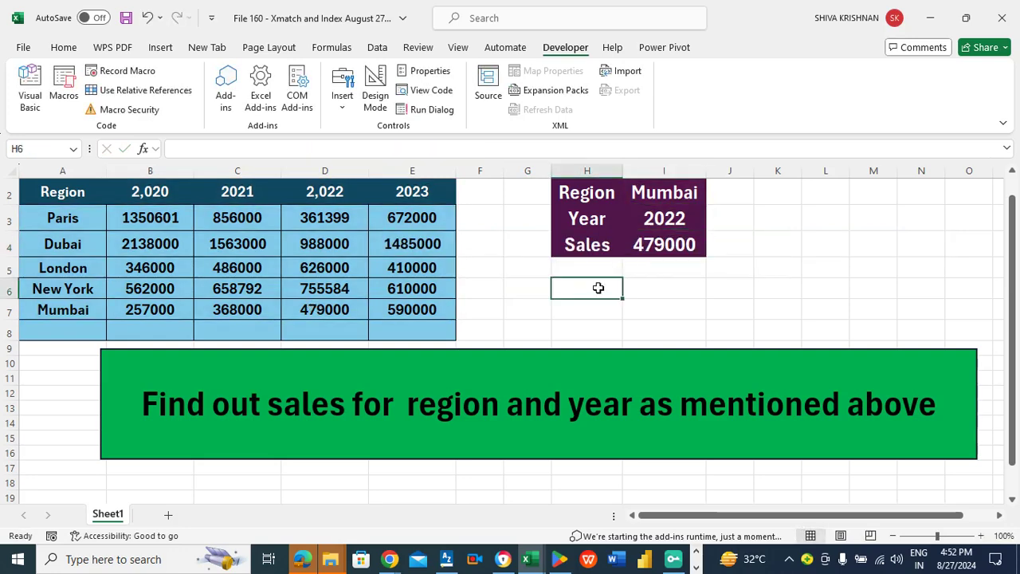
key(ctrl+s)
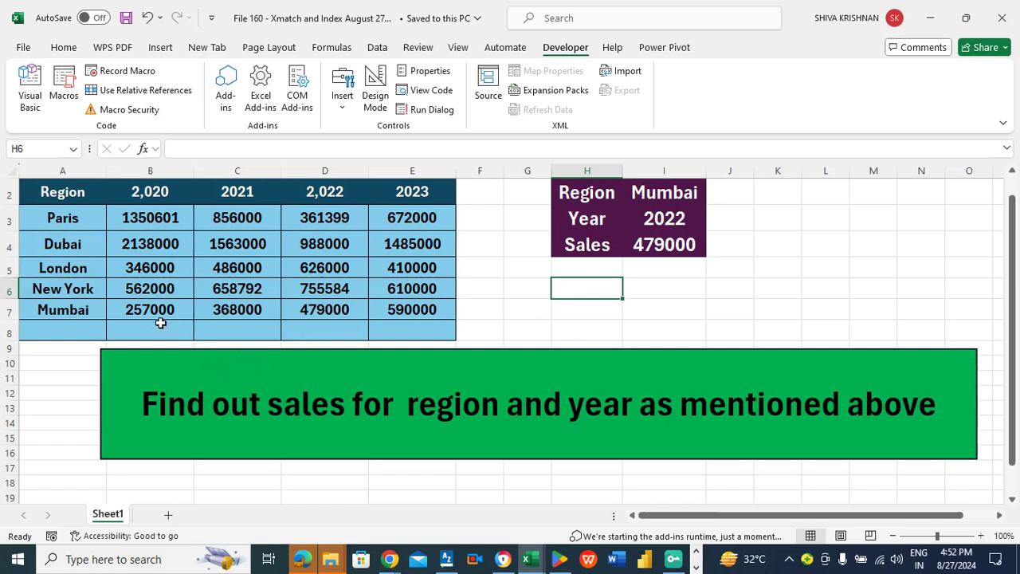
click(655, 247)
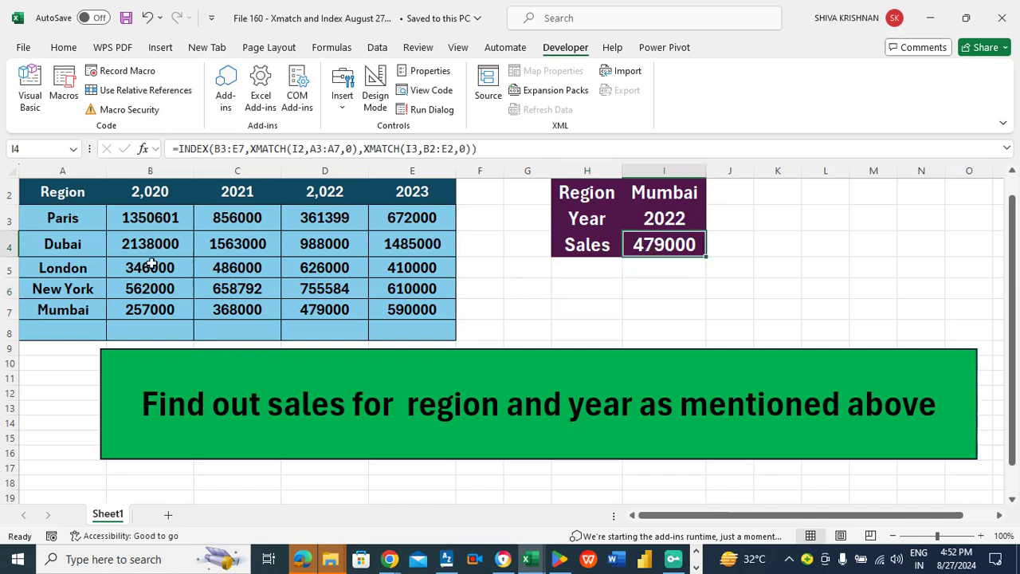
click(58, 325)
key(Right)
key(Left)
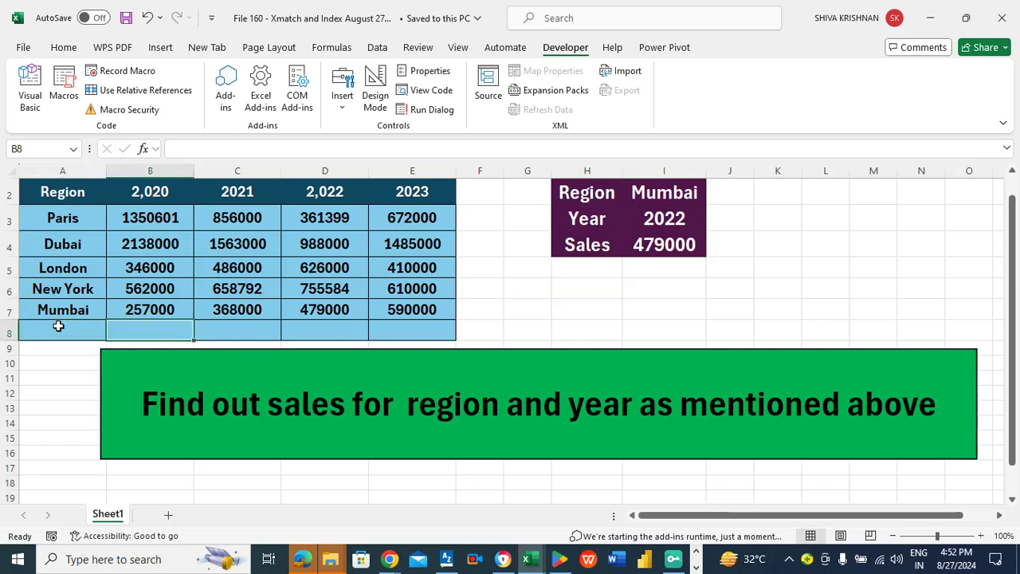
click(137, 323)
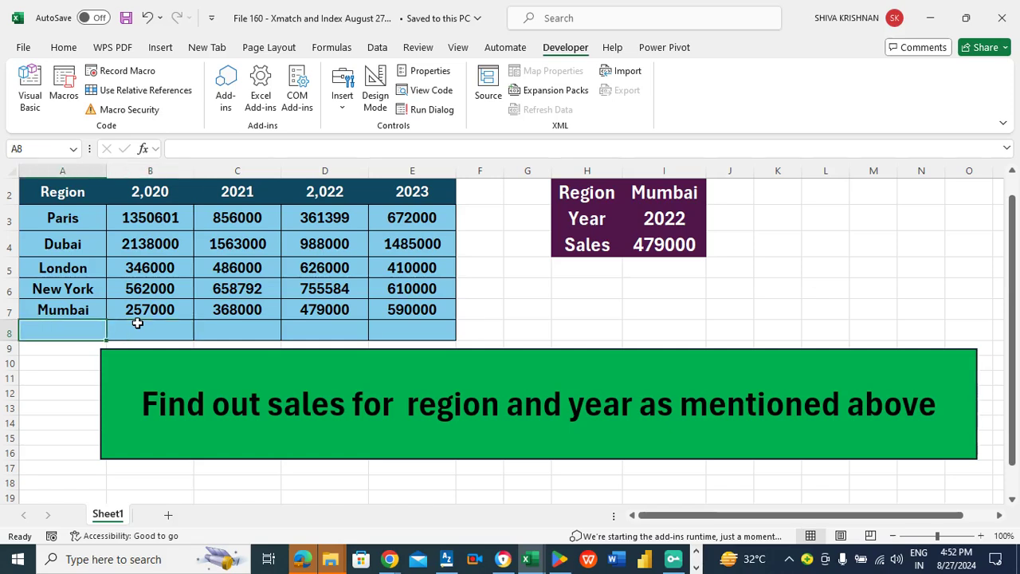
click(59, 327)
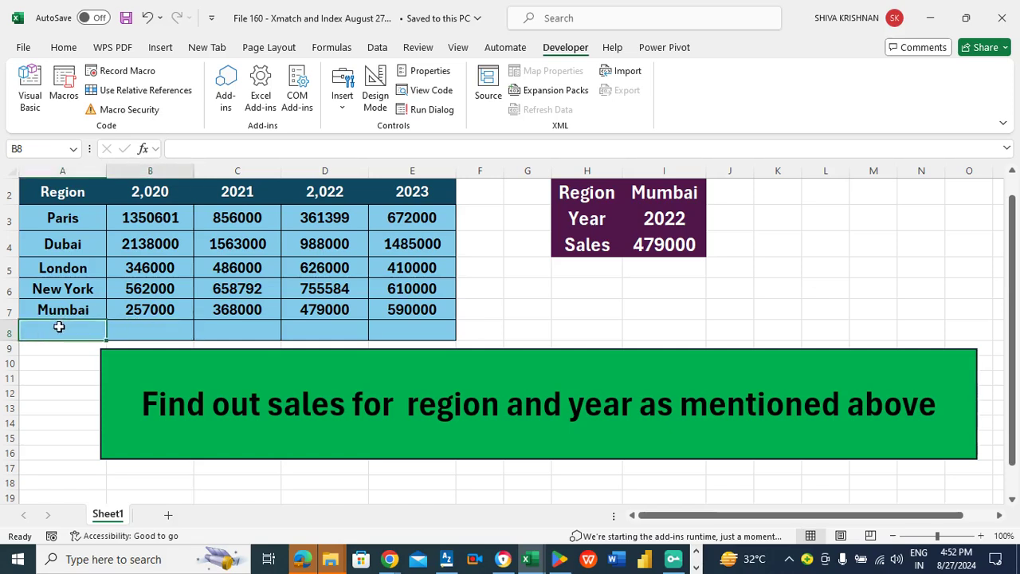
text(c)
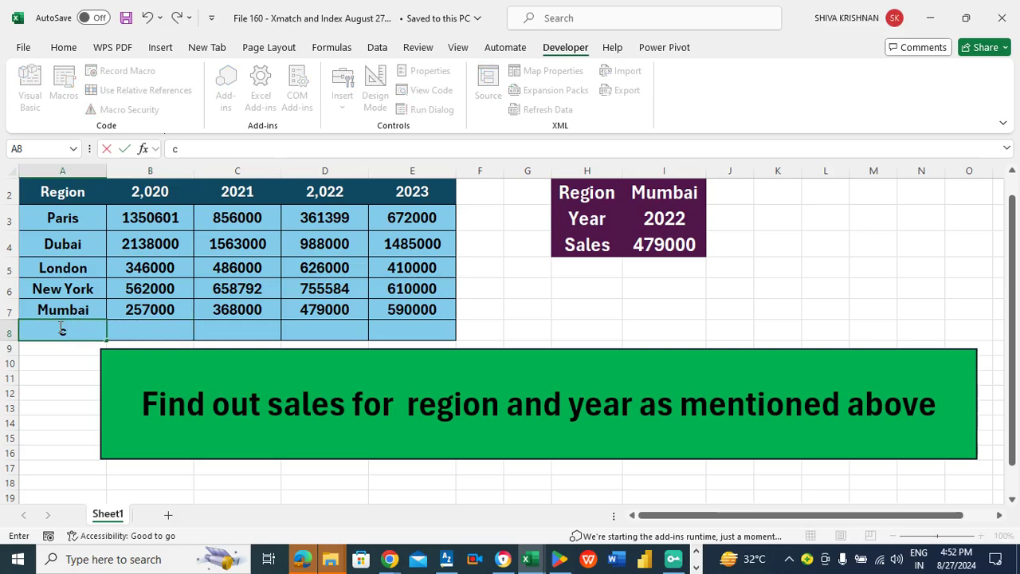
key(Escape)
key(Right)
key(Right)
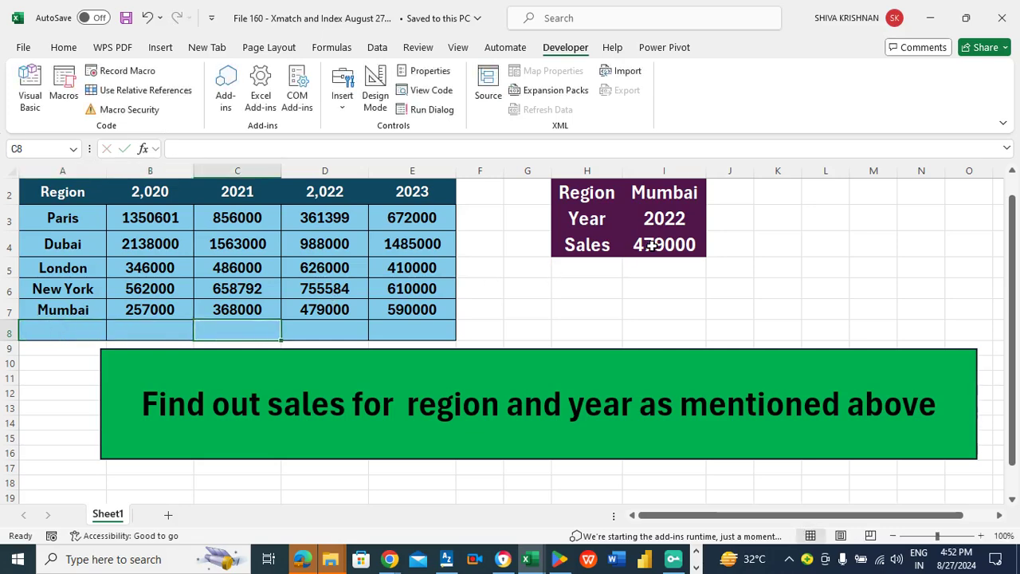
click(177, 272)
click(569, 267)
click(543, 282)
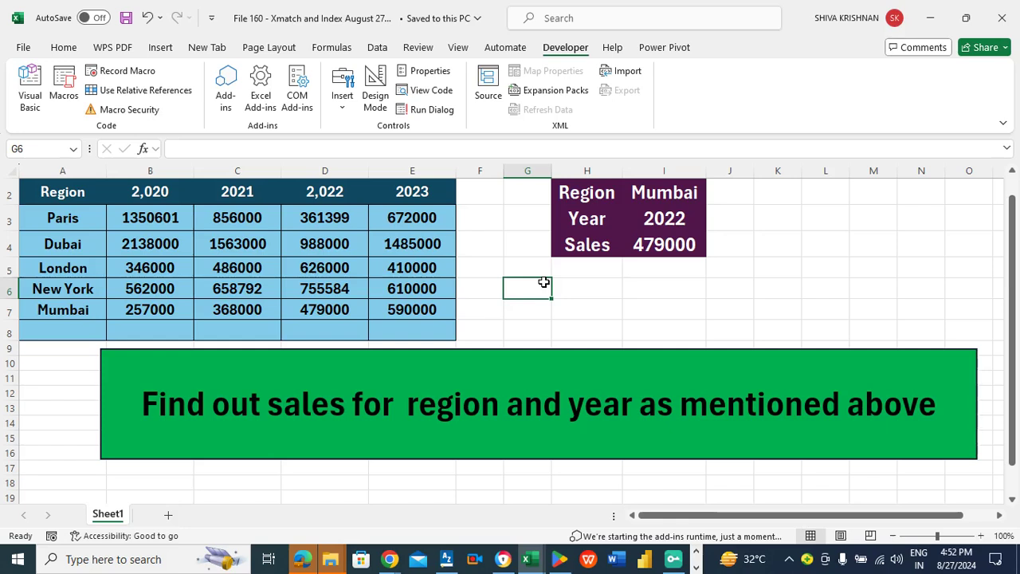
- Start recording a macro named August27 in This Workbook with the description "this will write index and xmatch"
click(120, 71)
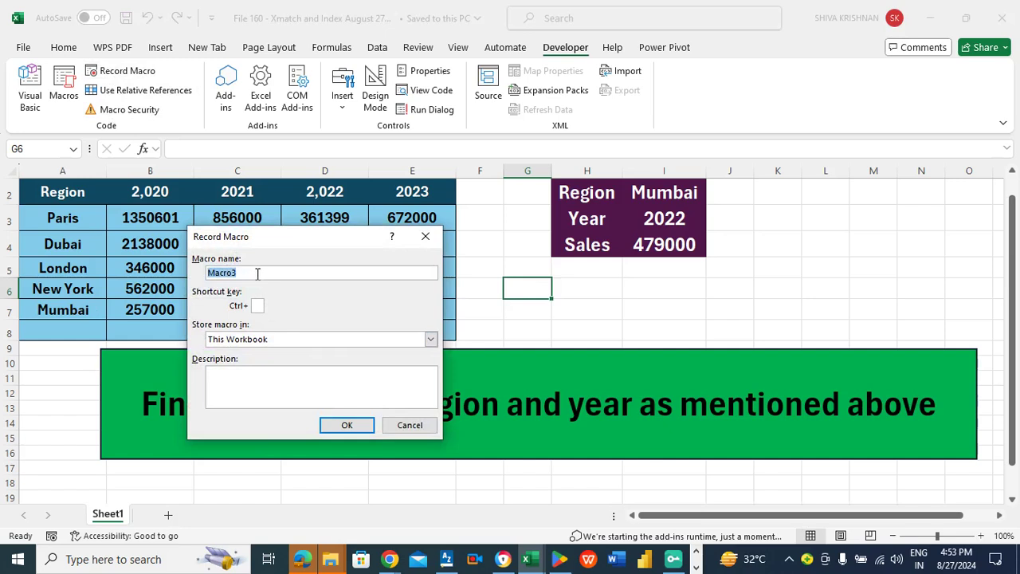
text(August27)
click(273, 374)
text(this will write index and xmatch)
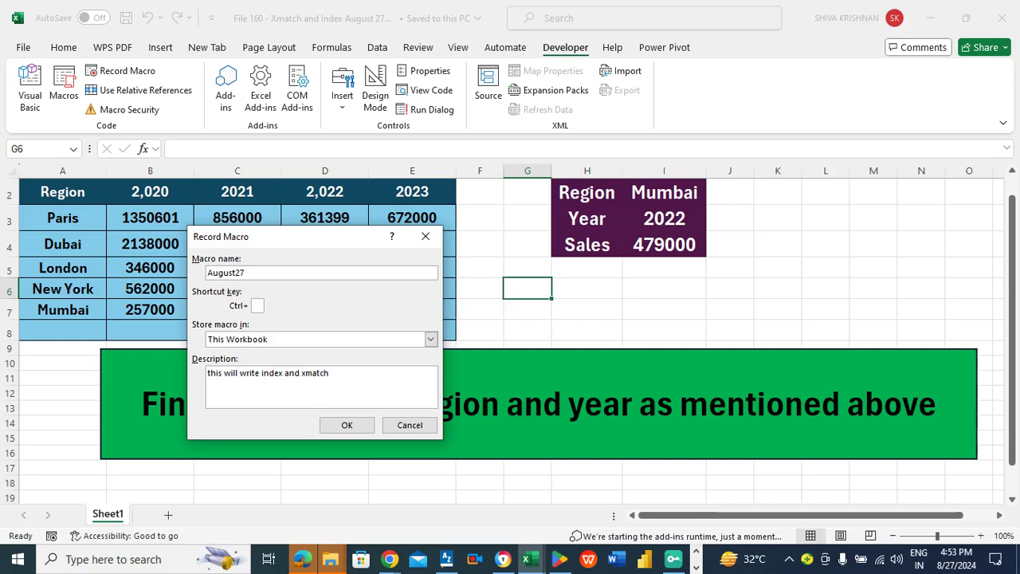
click(360, 425)
- Clear the existing sales formula from cell I4
click(679, 244)
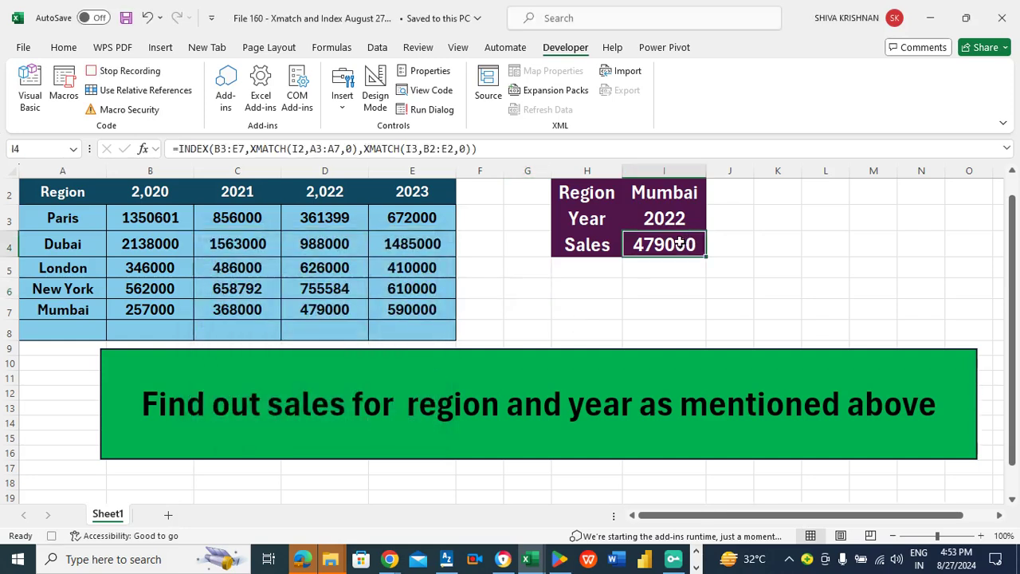
key(Delete)
key(Left)
key(Right)
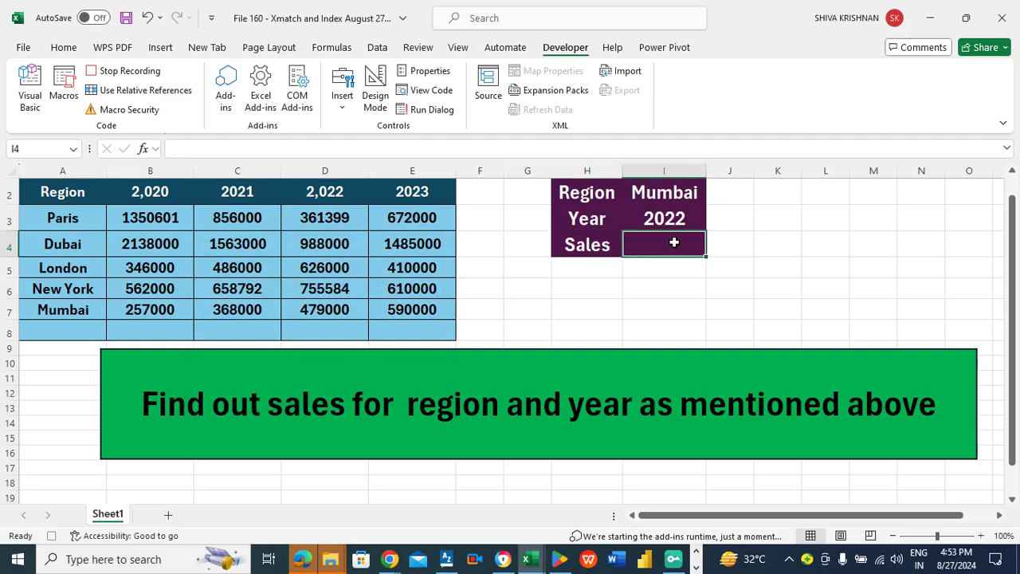
drag(127, 335, 209, 332)
drag(72, 219, 77, 306)
click(75, 334)
click(159, 332)
- Begin an INDEX formula in cell I4 with B3:E8 as the array, including the blank row below Mumbai
click(676, 249)
text(=)
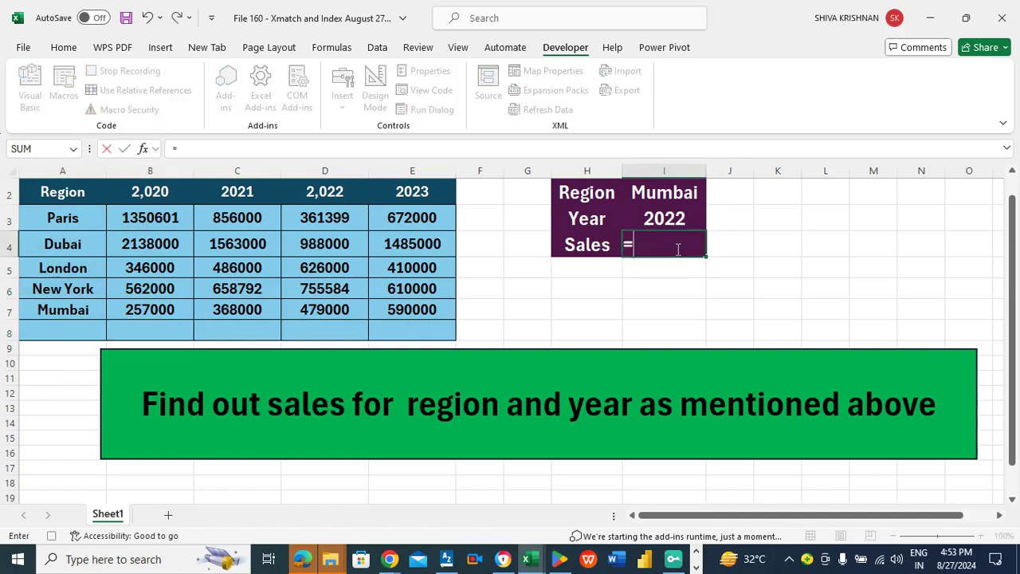
text(in)
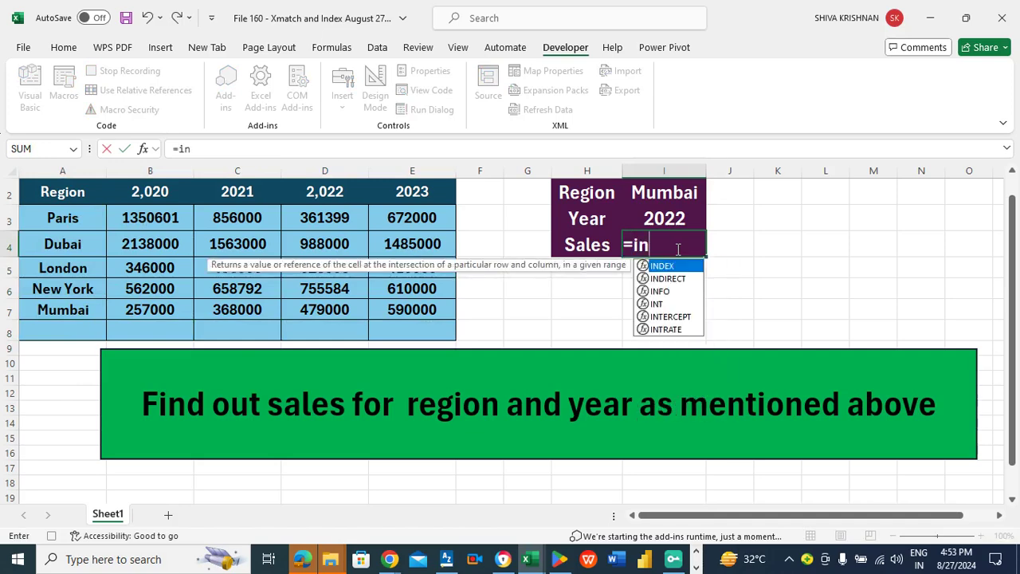
text(dex()
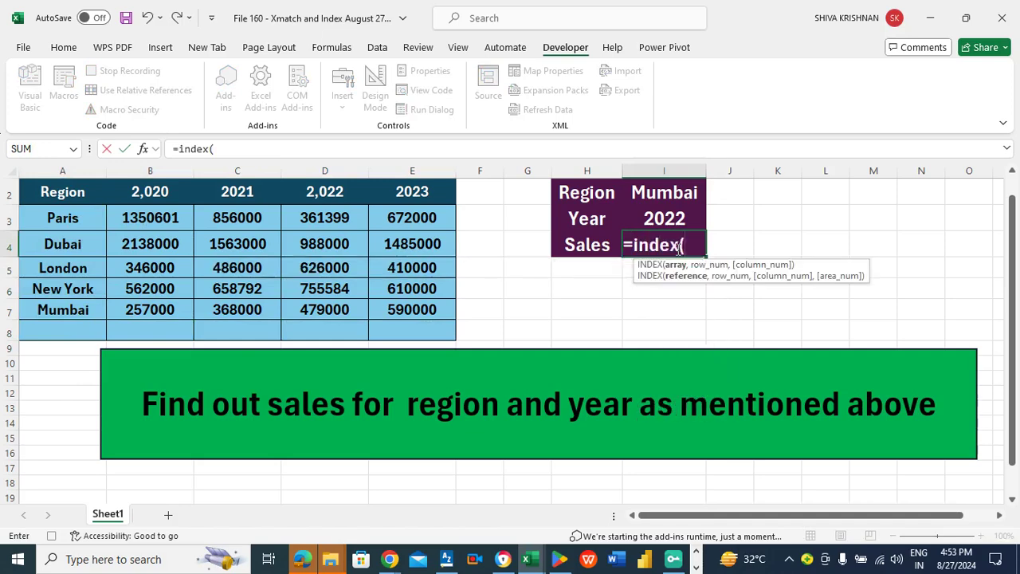
drag(159, 221, 398, 325)
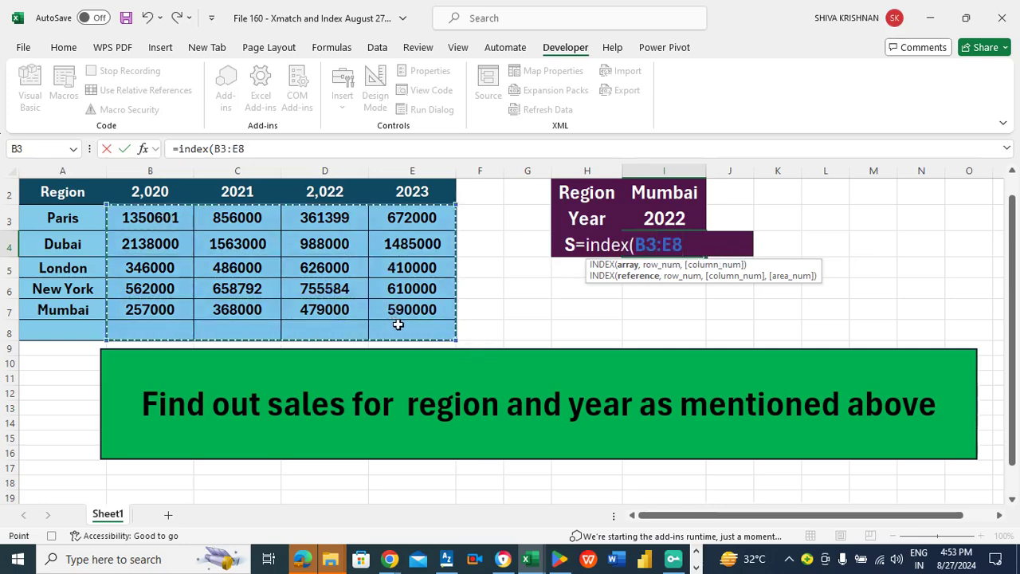
- Add XMATCH(I2,A3:A8,0) as the row argument, matching the region exactly against the extended region list
text(xmatch)
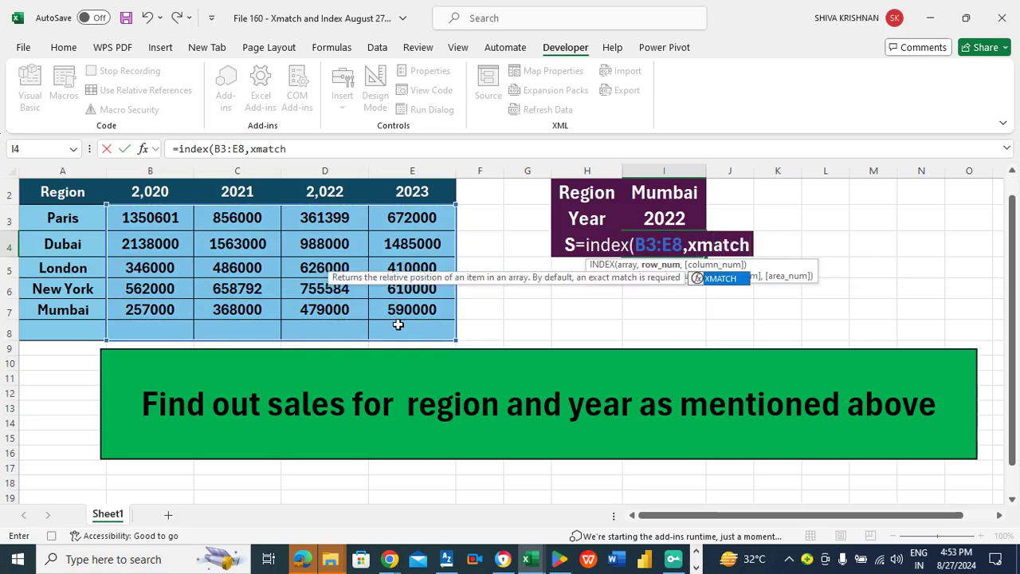
text(()
click(668, 191)
text(,)
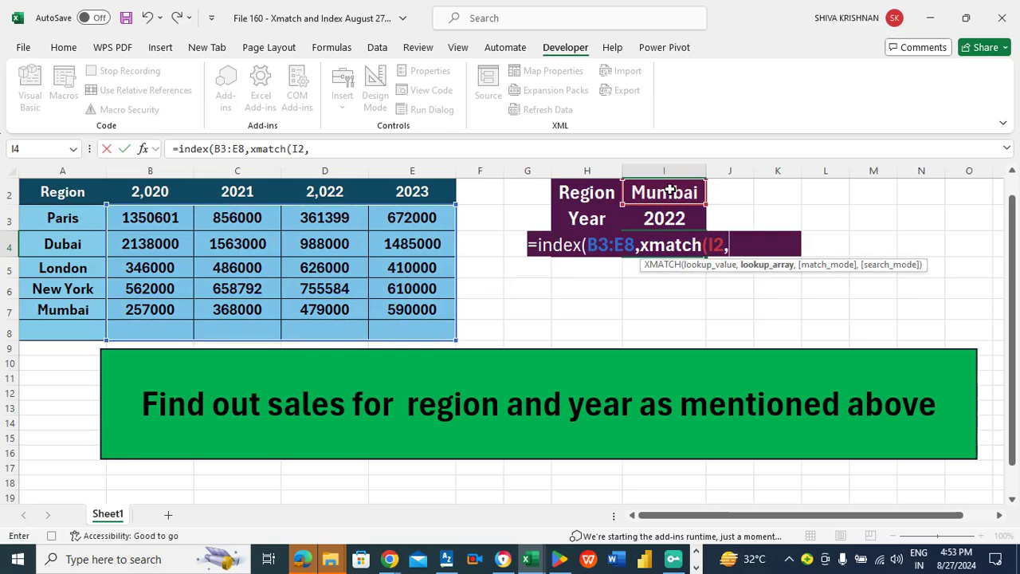
drag(83, 220, 80, 334)
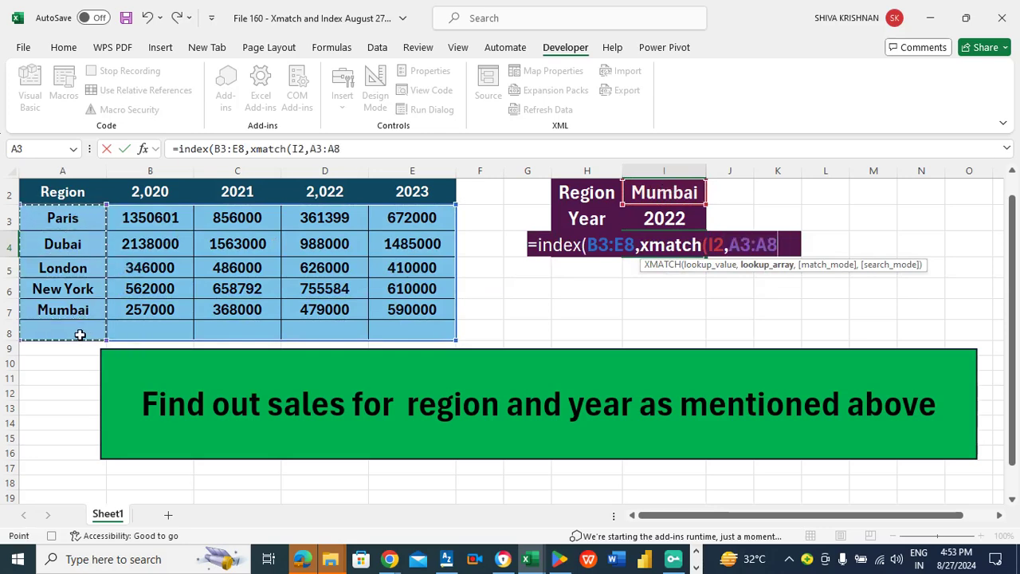
text(,)
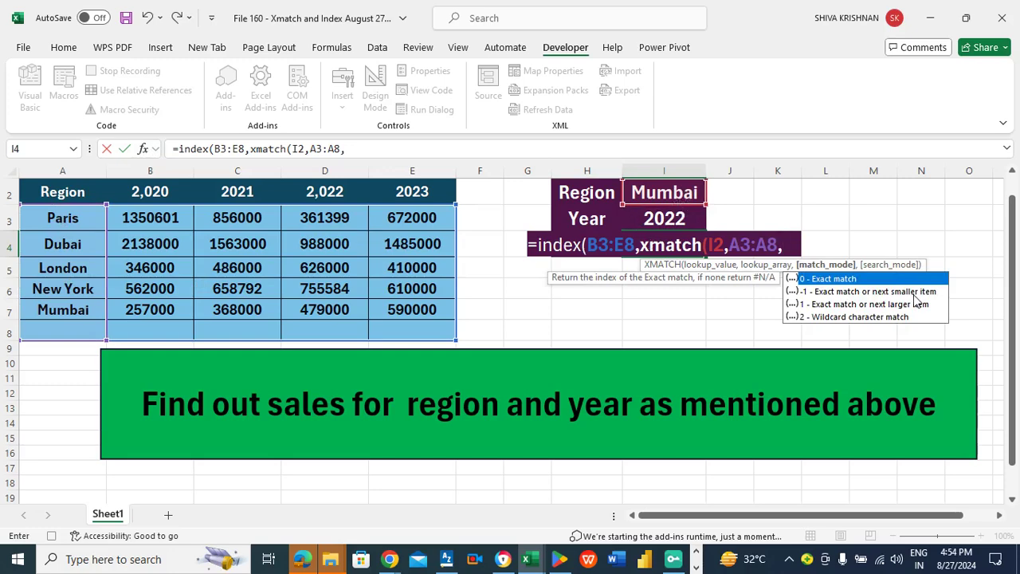
double_click(809, 279)
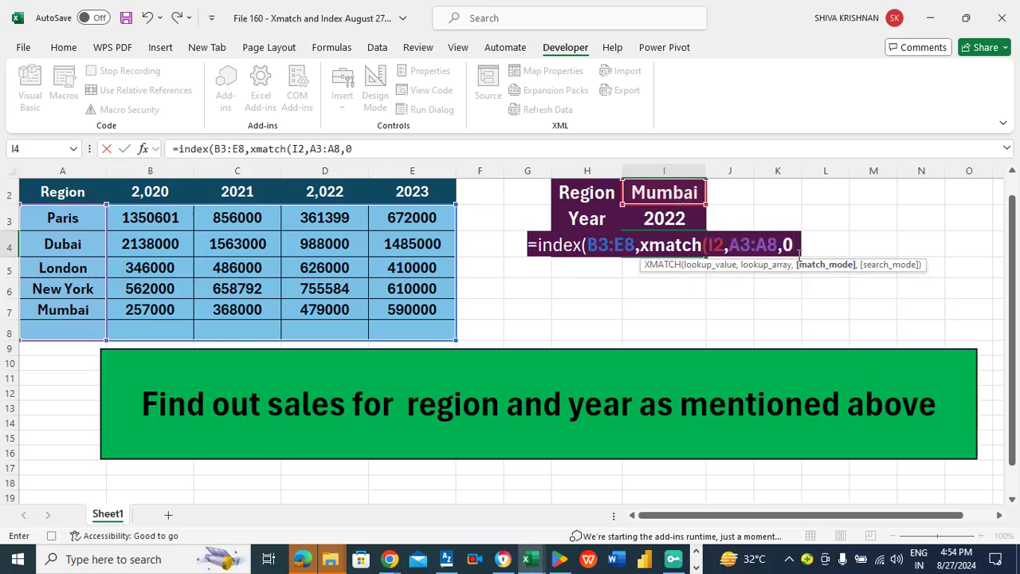
text())
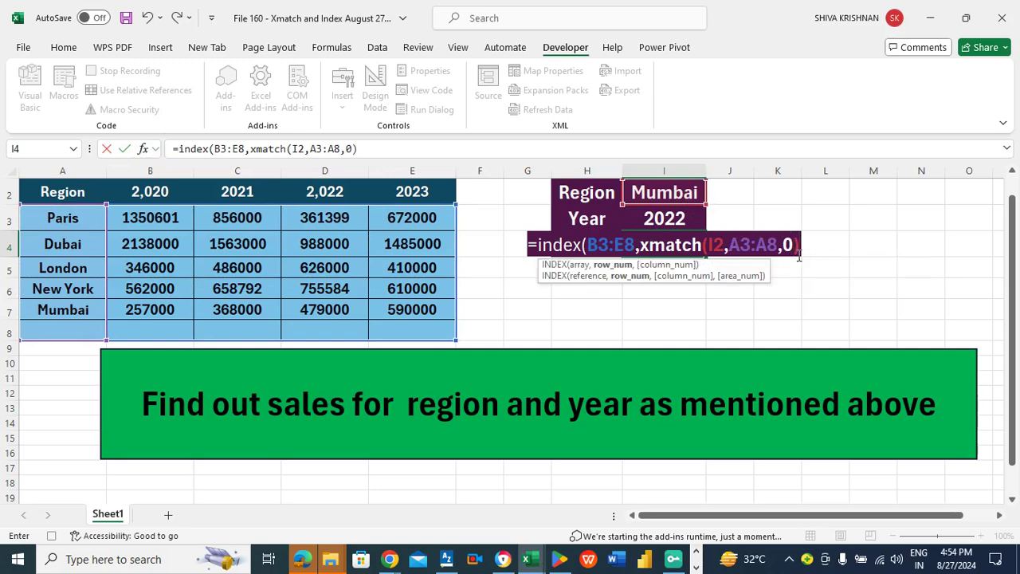
- Add XMATCH(I3,B2:E2,0) as the column argument, matching the year exactly against the header years
text(,xmatch)
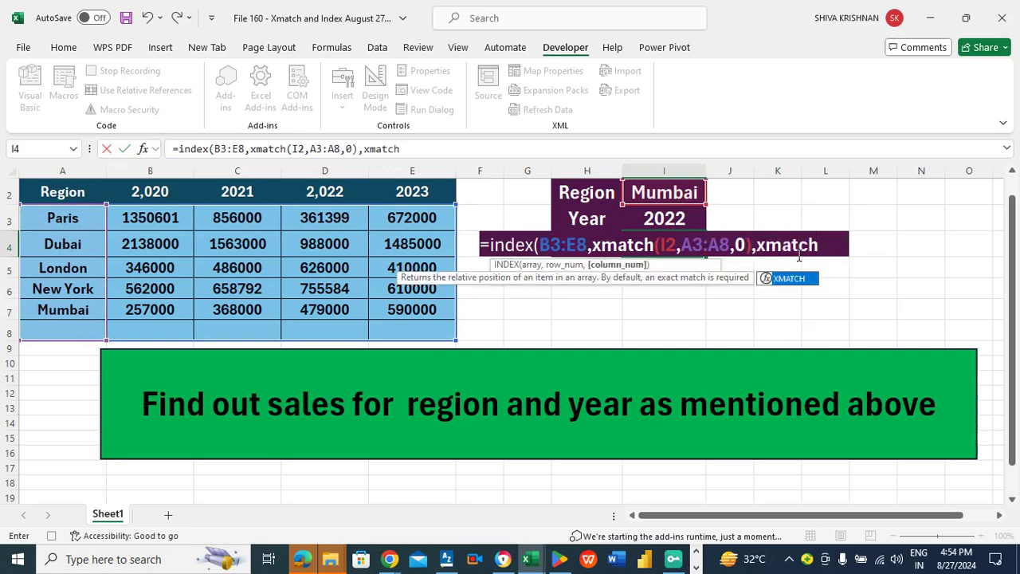
text(()
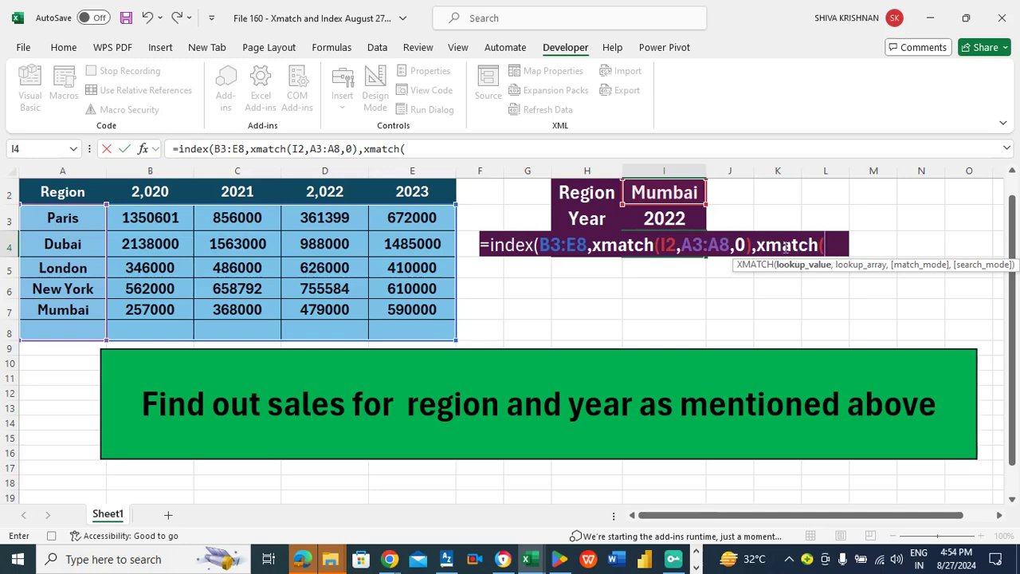
click(673, 219)
text(,)
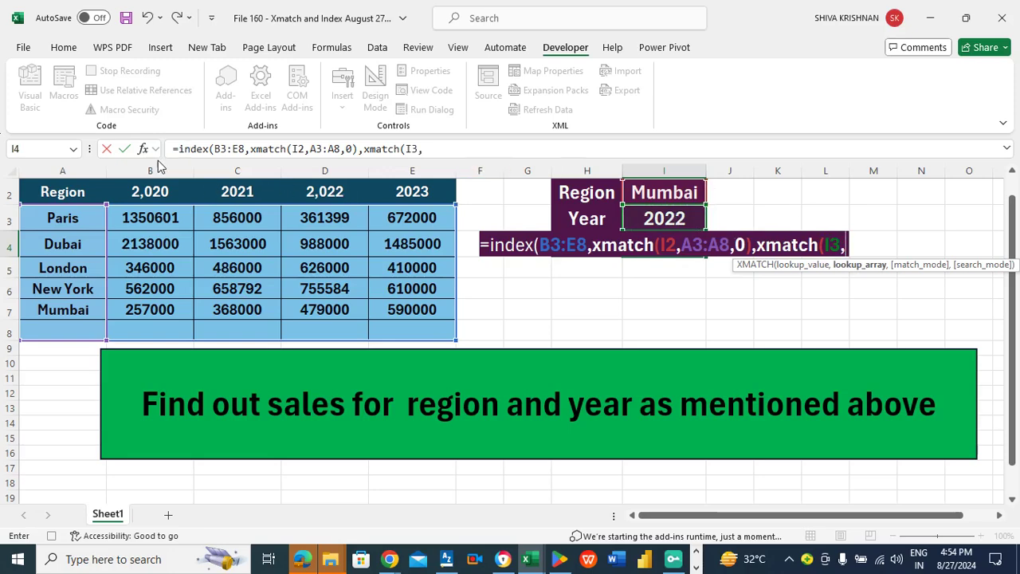
drag(144, 189, 415, 192)
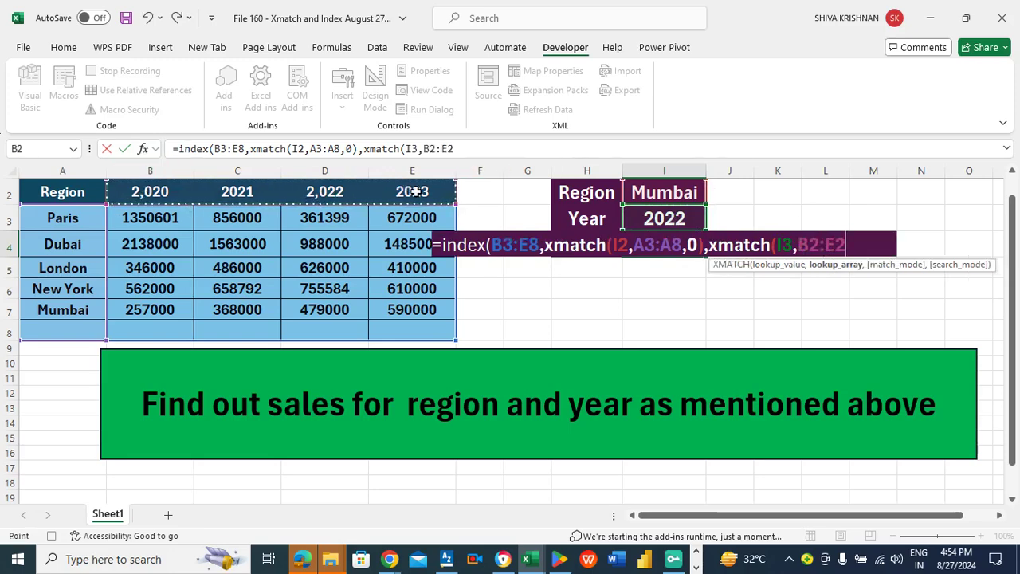
text(,)
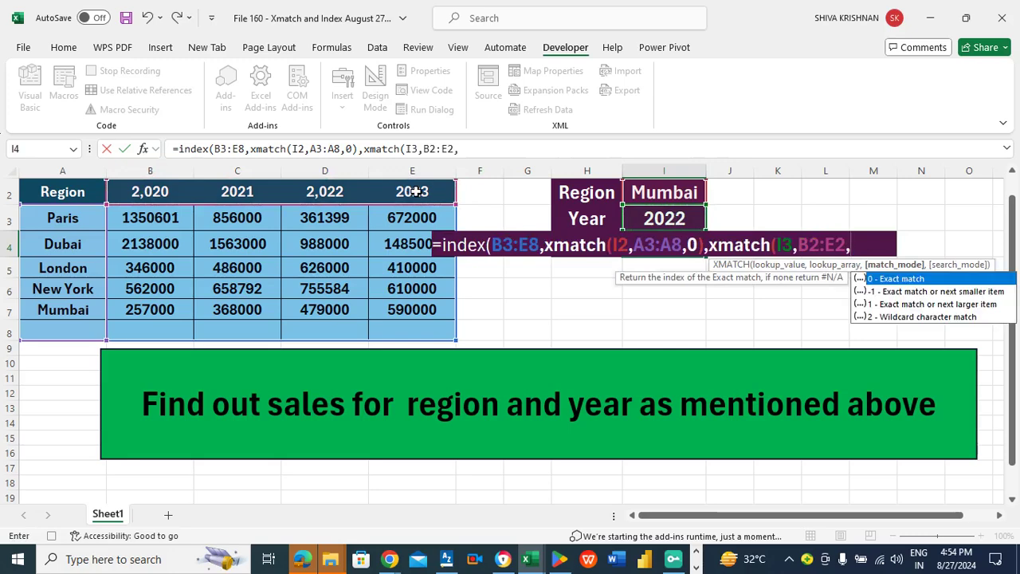
double_click(891, 281)
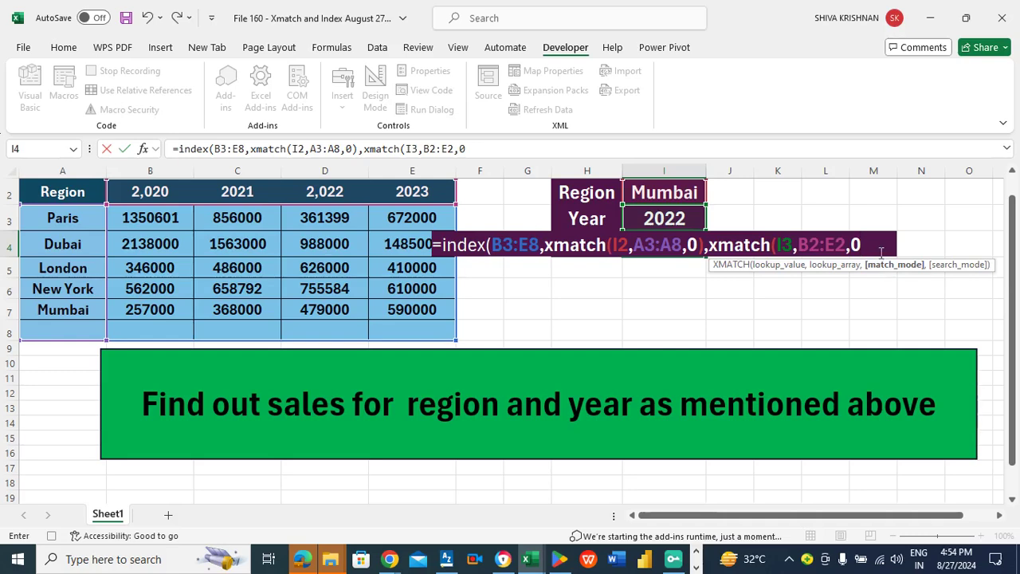
text())
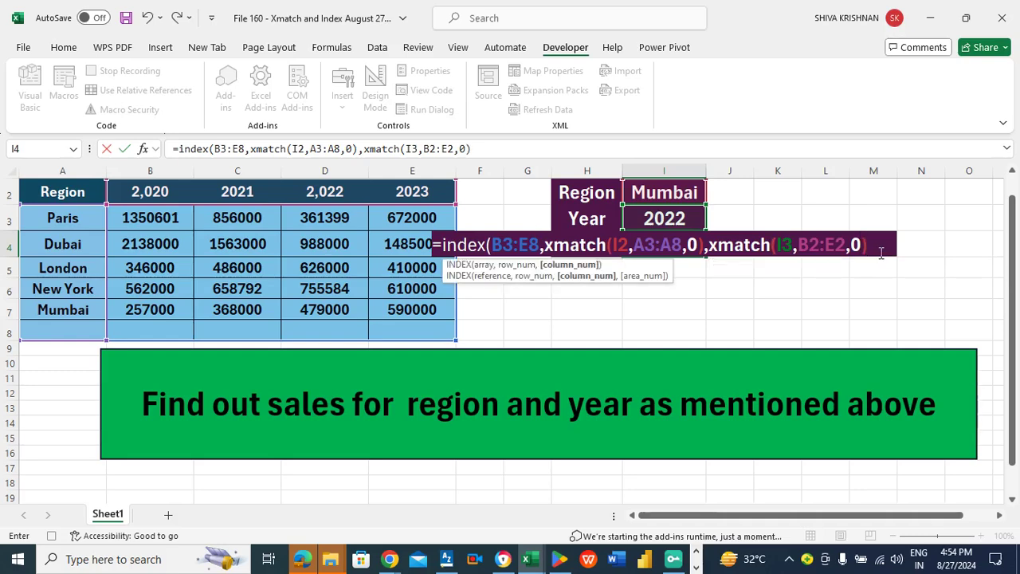
- Close and enter the INDEX formula in I4, and reselect that cell
text())
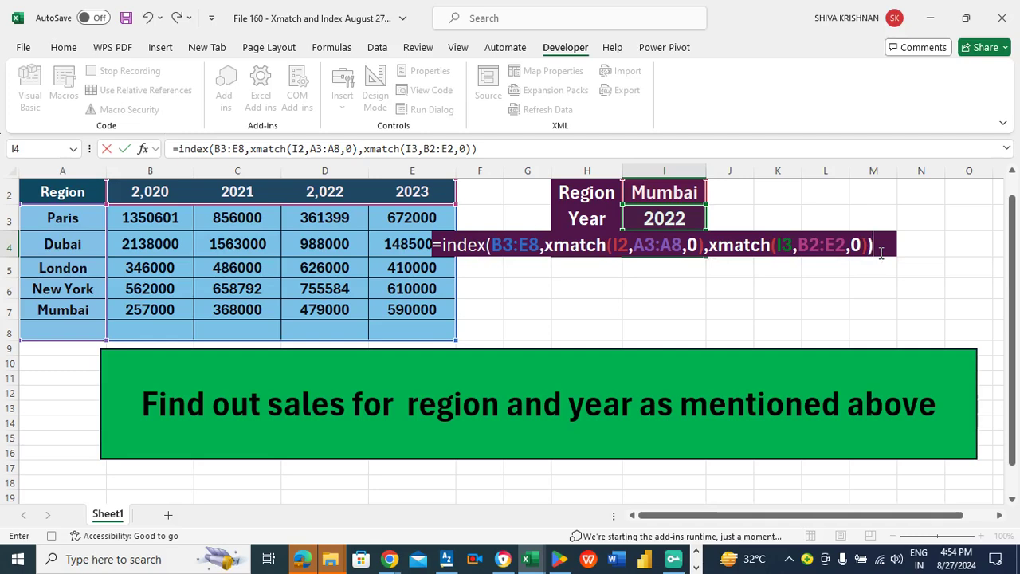
key(Return)
key(Up)
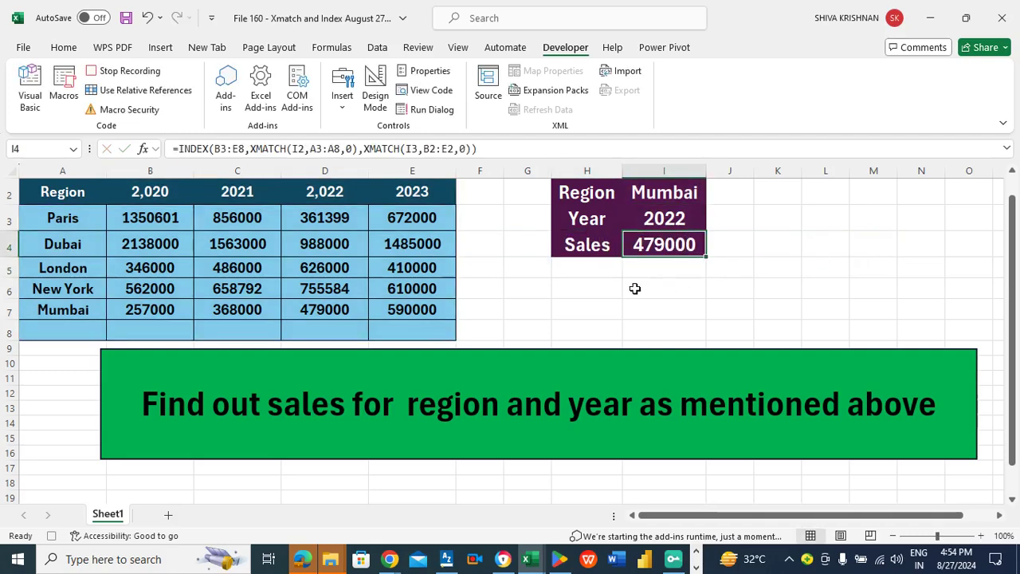
- Select the empty cell H6, save the workbook, and stop recording the macro
click(603, 281)
key(ctrl+s)
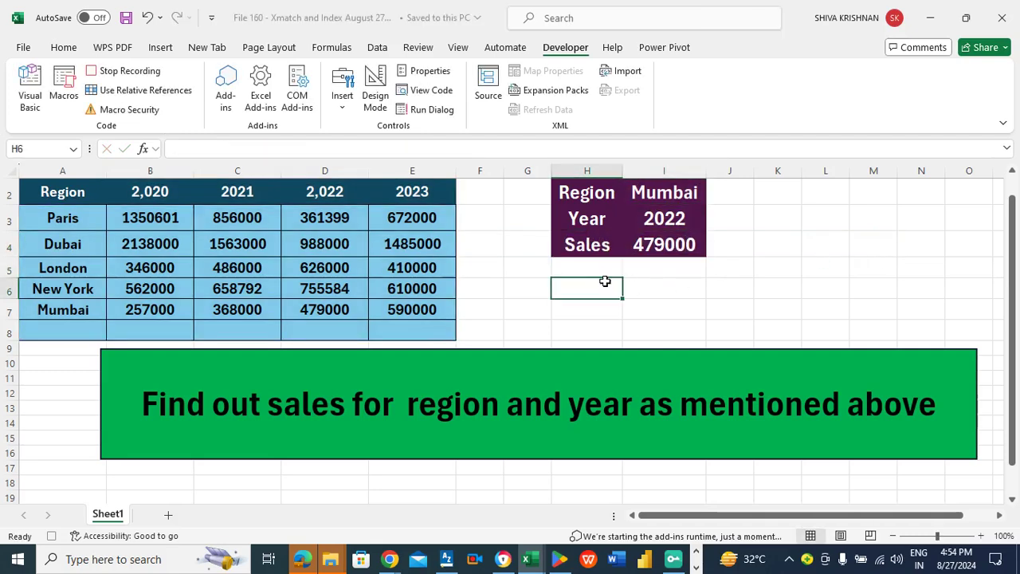
click(149, 70)
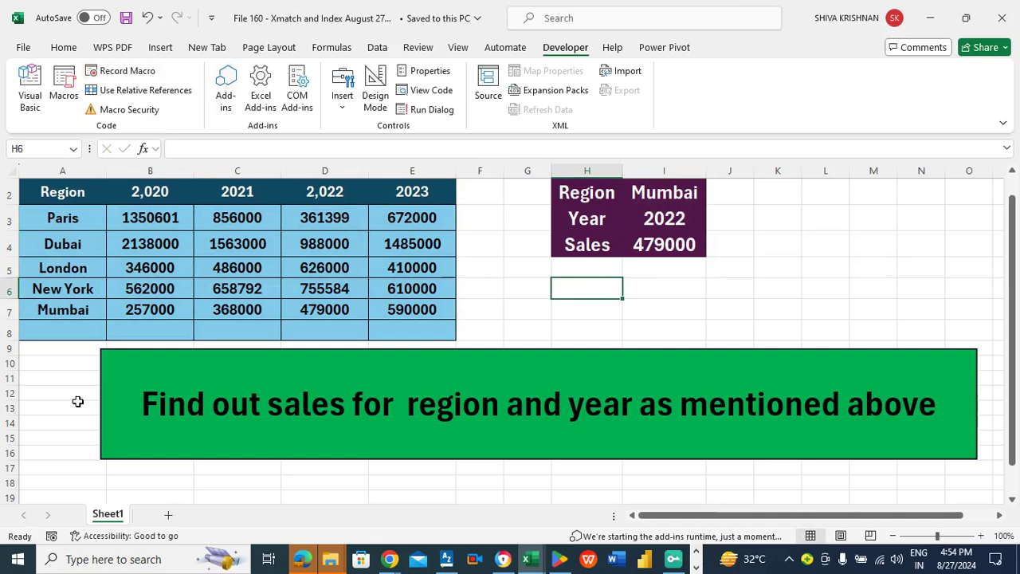
- Assign the August27 macro from "File 160 - Xmatch and Index August 27 2024.xlsm" to the green rectangle and deselect the shape
click(102, 355)
right_click(102, 358)
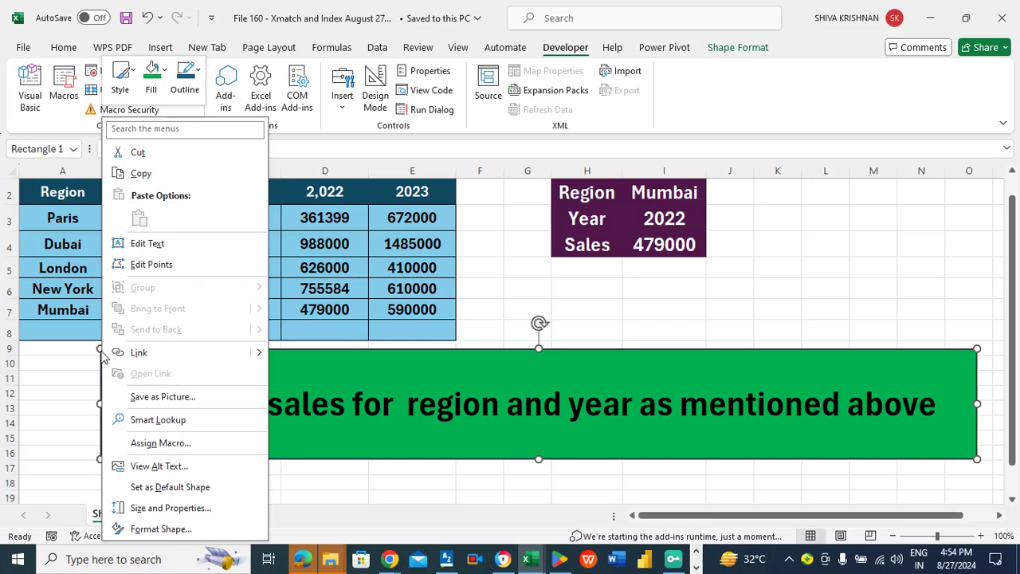
click(159, 443)
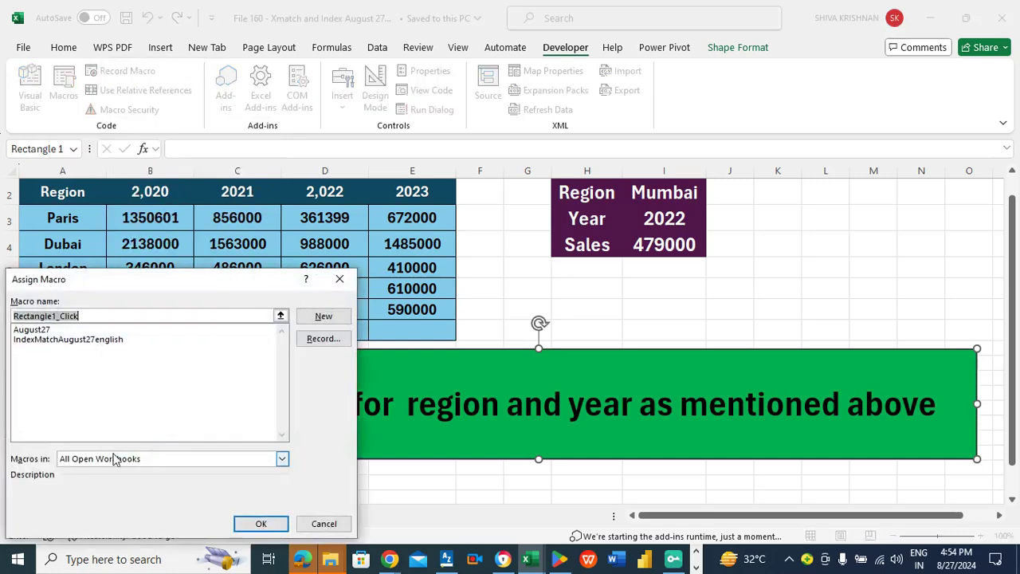
click(116, 458)
click(286, 518)
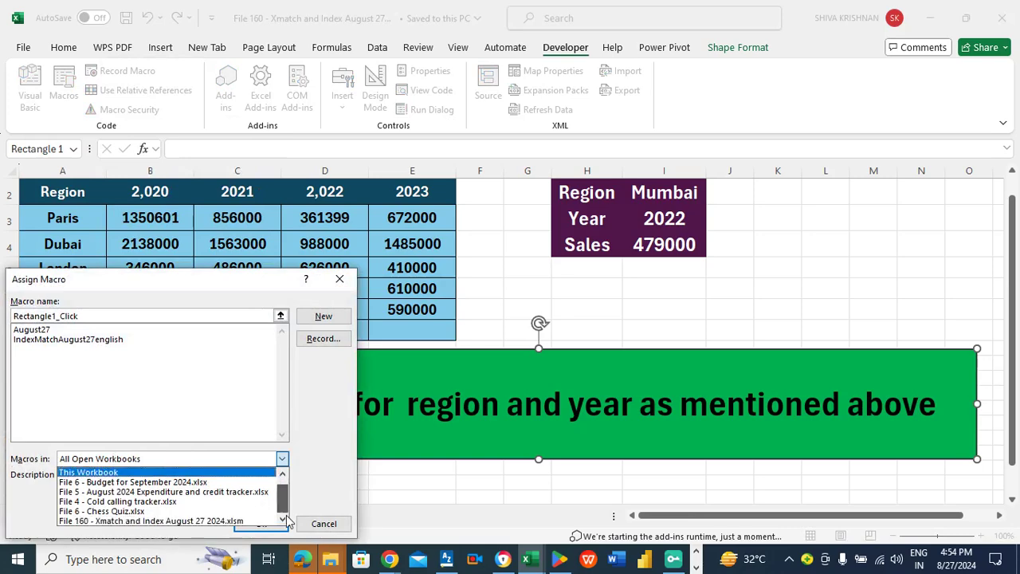
click(195, 521)
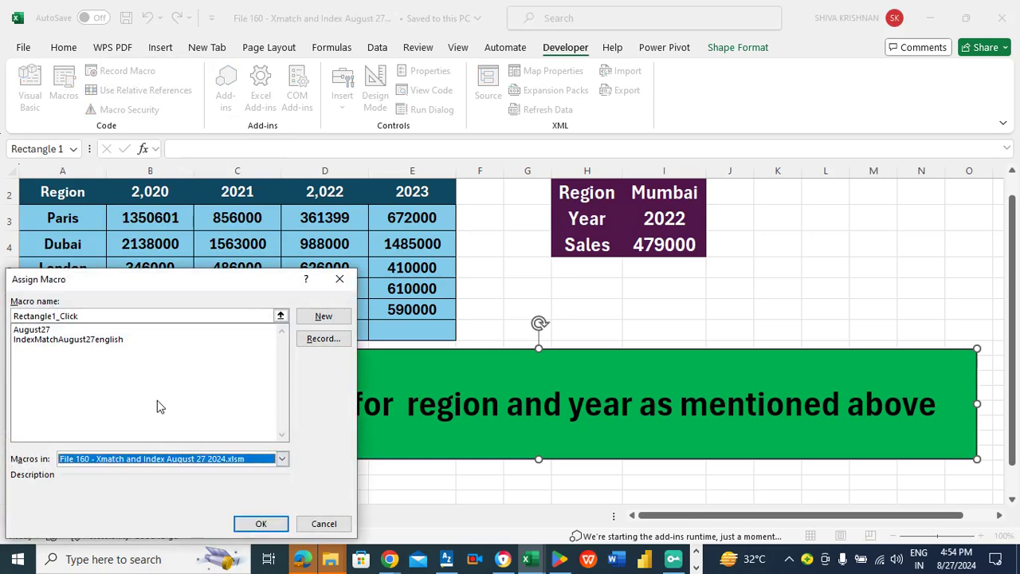
click(35, 331)
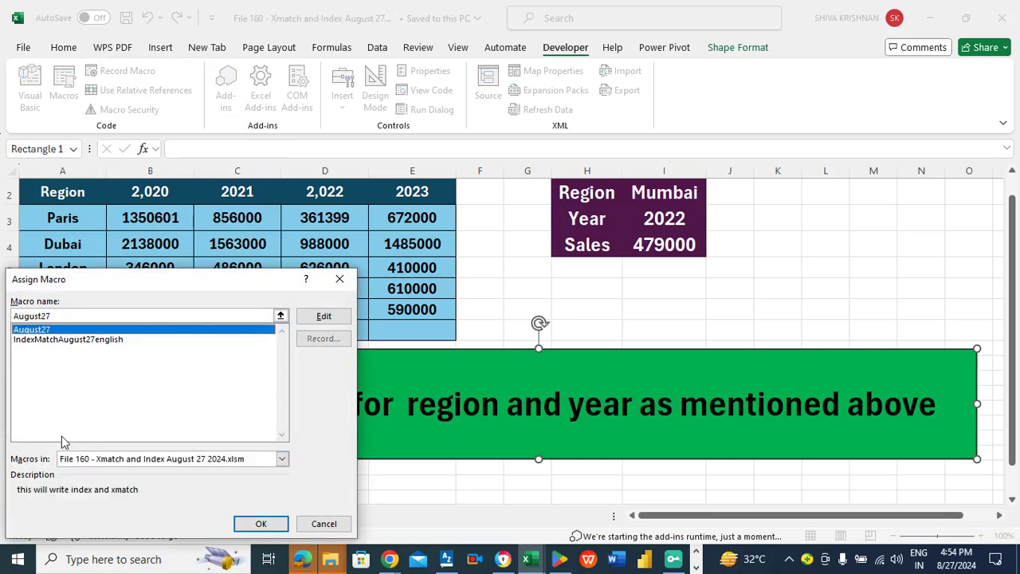
click(252, 524)
click(540, 290)
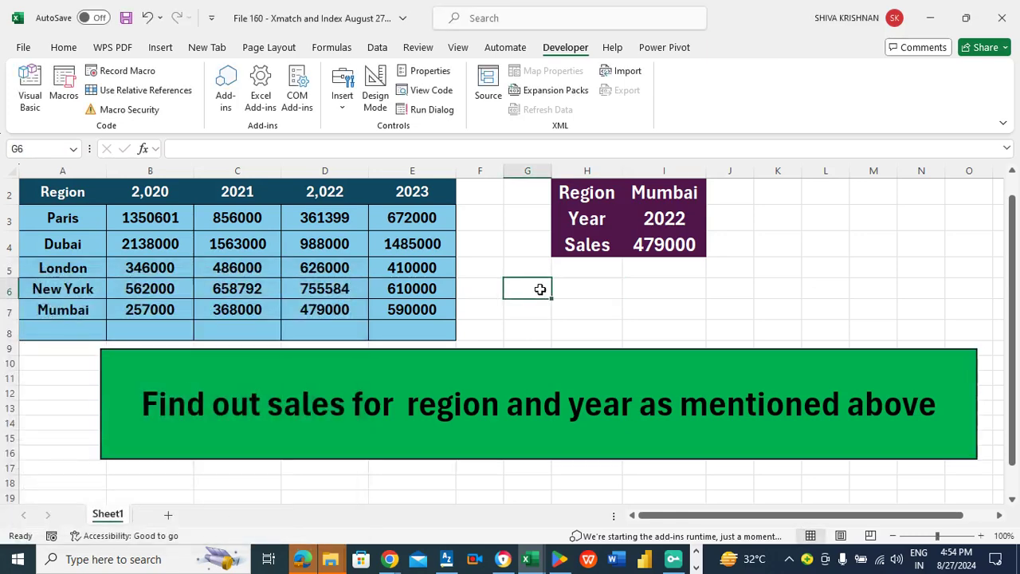
- Clear the sales formula in I4 and run the macro from the green rectangle to rewrite it
click(652, 245)
key(Delete)
key(Left)
click(654, 244)
click(502, 386)
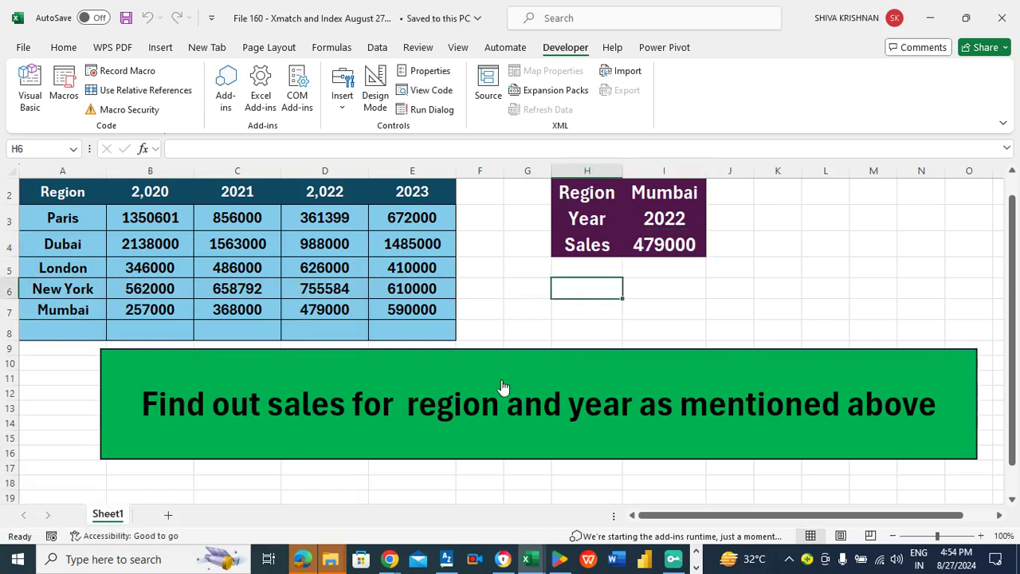
key(Right)
key(Up)
key(Left)
key(Up)
key(Right)
key(Down)
key(Left)
key(Left)
key(Right)
key(Down)
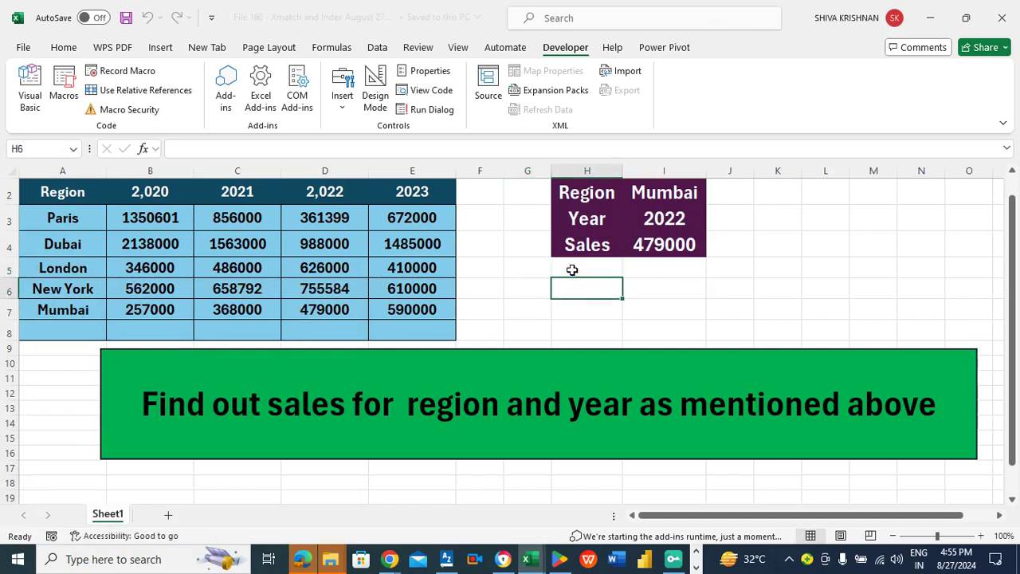
- Enter Tokyo as the new region in A8, in the blank row below Mumbai
click(69, 329)
key(Right)
key(Left)
text(Tokyo)
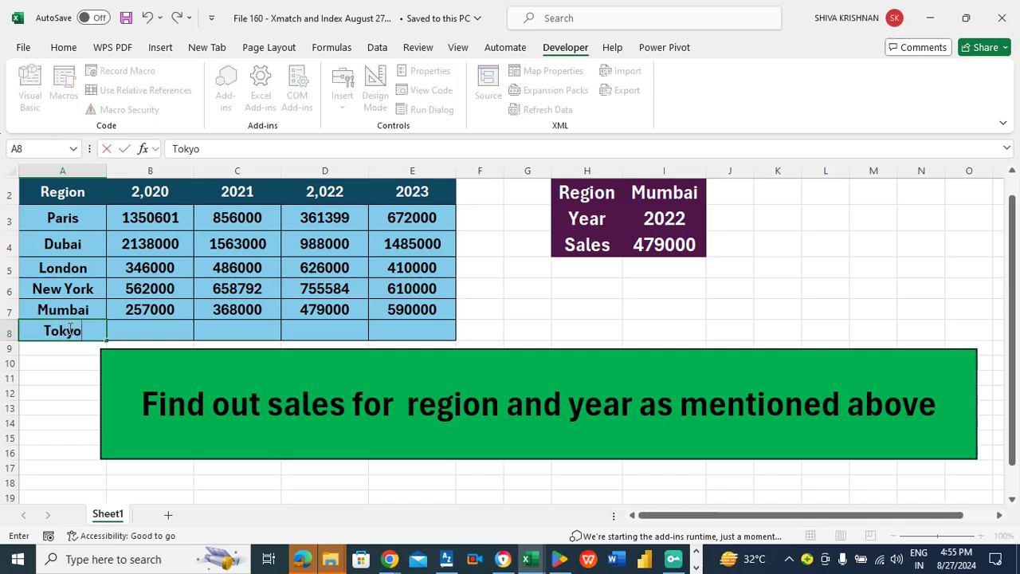
key(Right)
key(Left)
key(Right)
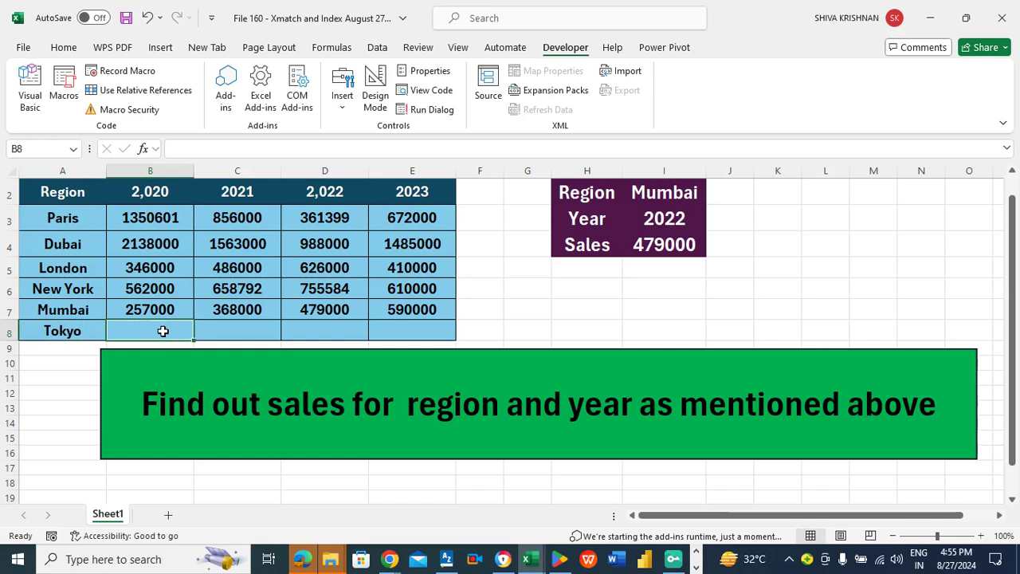
- Undo the trial series fill in B8 and enter 300000 as Tokyo's 2020 sales there
drag(165, 289, 192, 339)
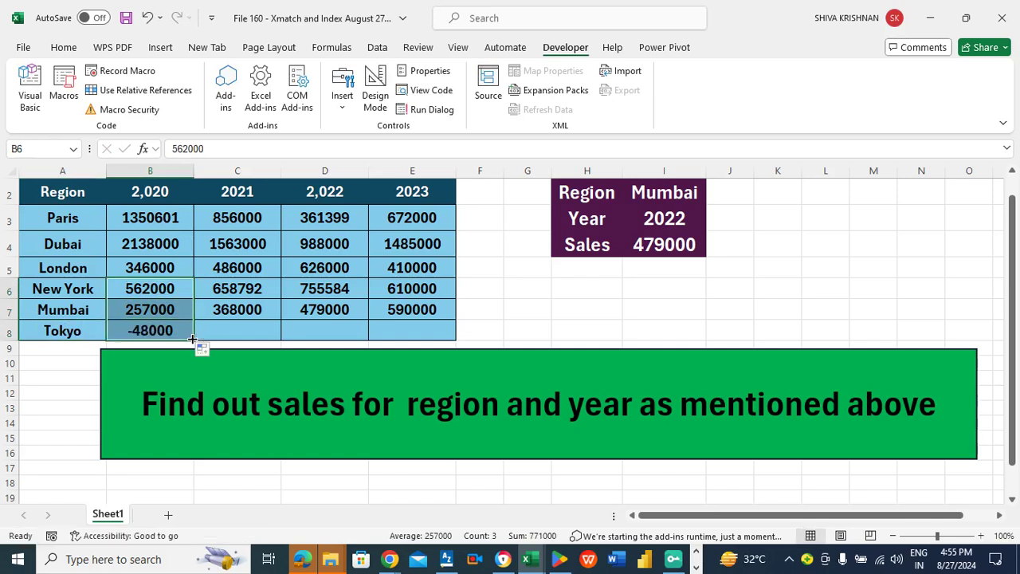
key(ctrl+z)
click(154, 334)
text(30)
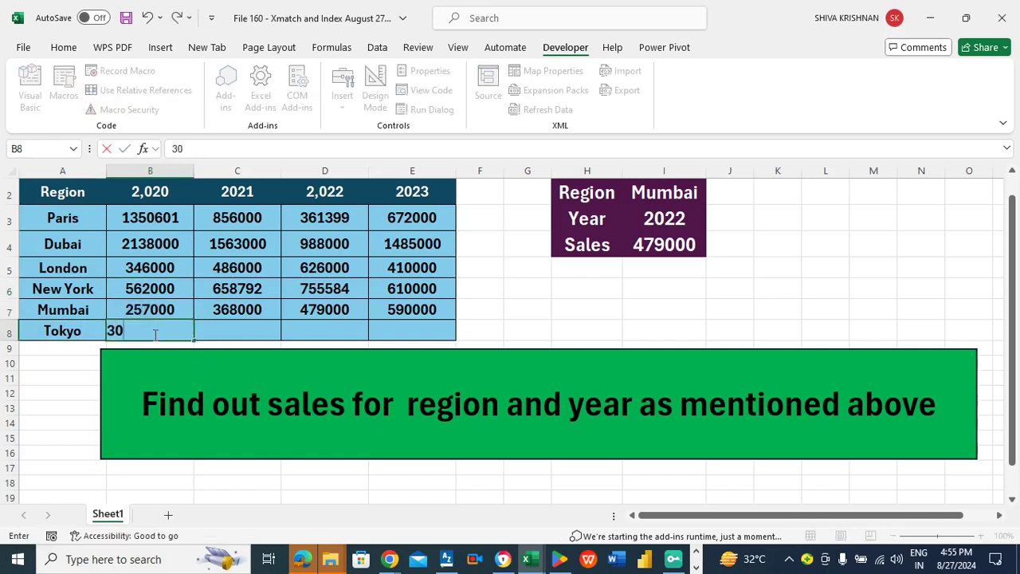
text(000)
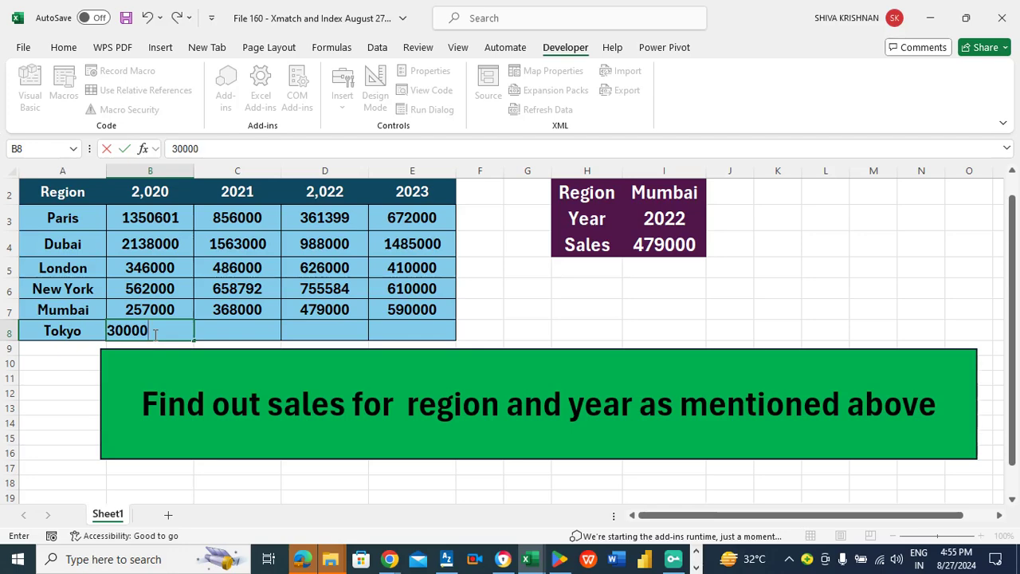
text(0)
key(ctrl+Return)
- Fill Tokyo's 2021 sales in C8 by extending the series from C5:C7 down one row
key(Right)
key(Up)
key(Up)
key(Up)
key(shift+Down)
key(shift+Down)
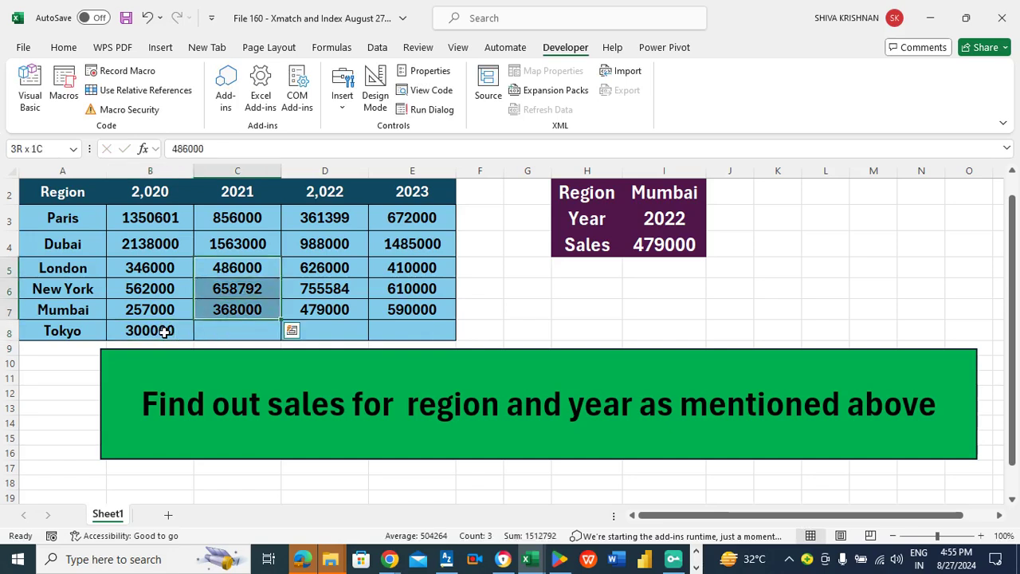
drag(283, 332, 287, 332)
click(298, 332)
- Fill Tokyo's 2022 and 2023 sales in D8:E8 by extending the B8:C8 series across, and save the workbook
click(166, 329)
key(shift+Right)
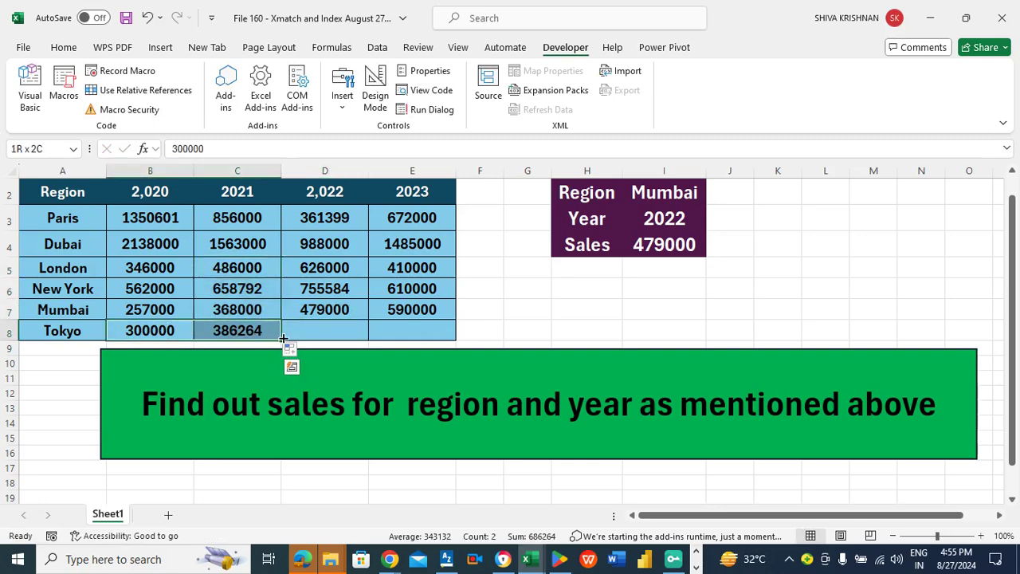
drag(283, 339, 426, 340)
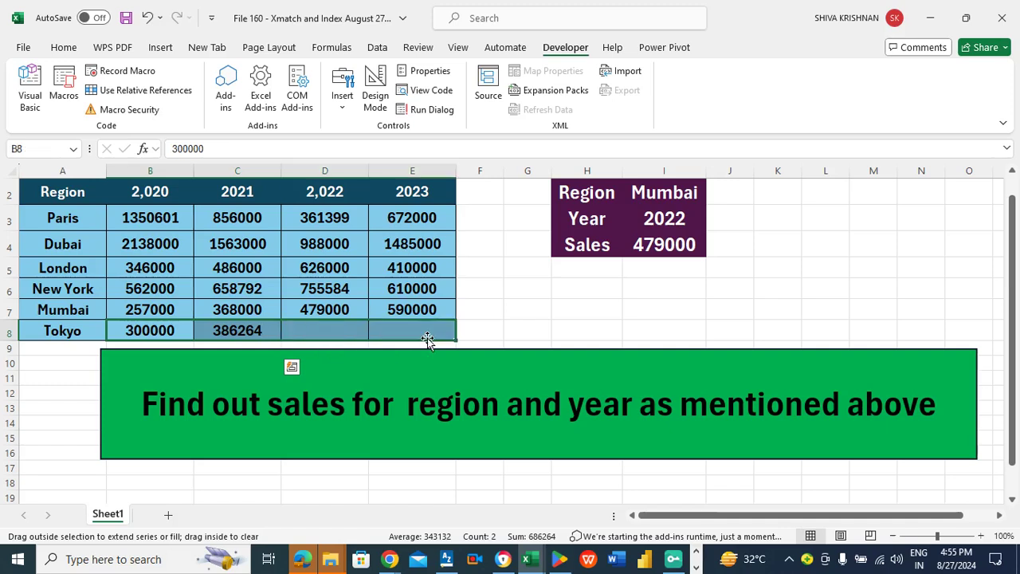
click(325, 333)
key(Left)
key(Left)
key(Right)
key(Right)
key(Right)
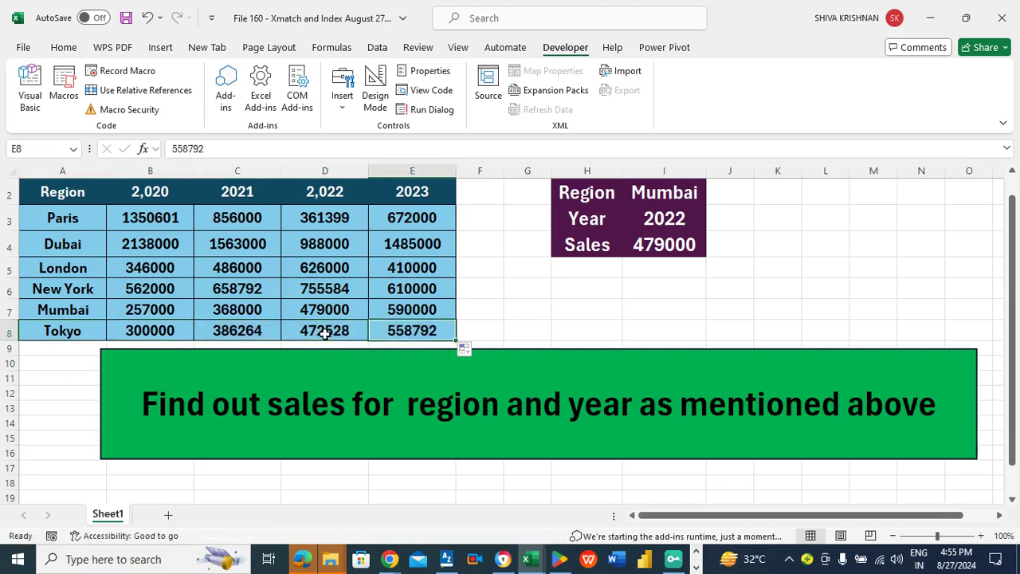
key(ctrl+s)
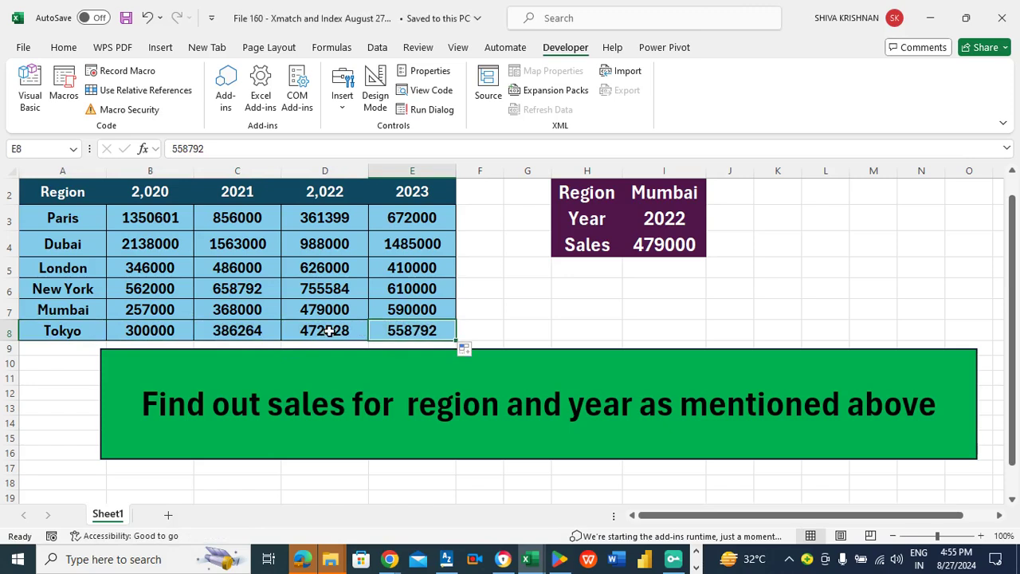
click(322, 311)
click(325, 263)
click(325, 288)
click(333, 326)
click(245, 328)
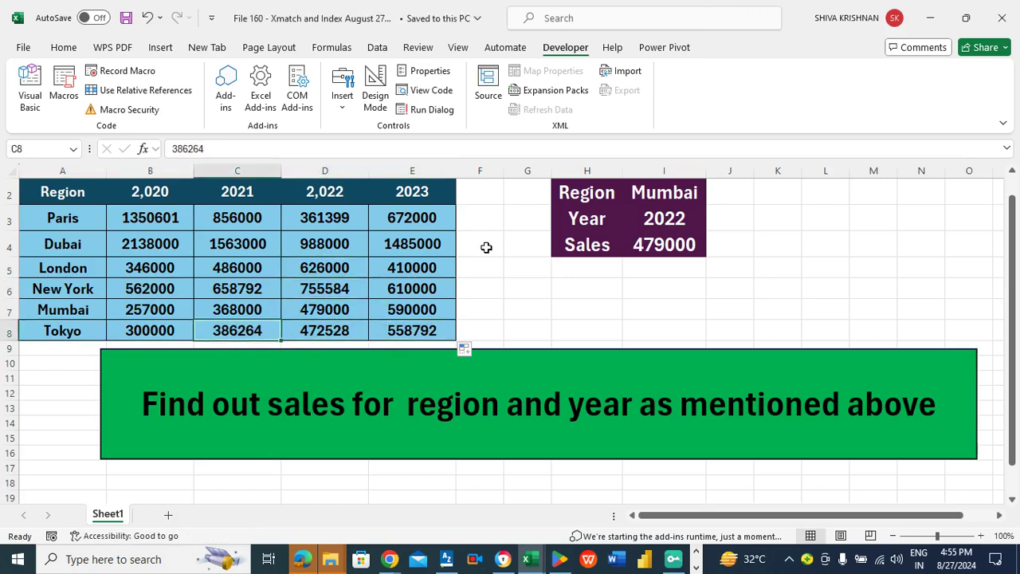
- Set the lookup region in I2 to Tokyo
click(672, 189)
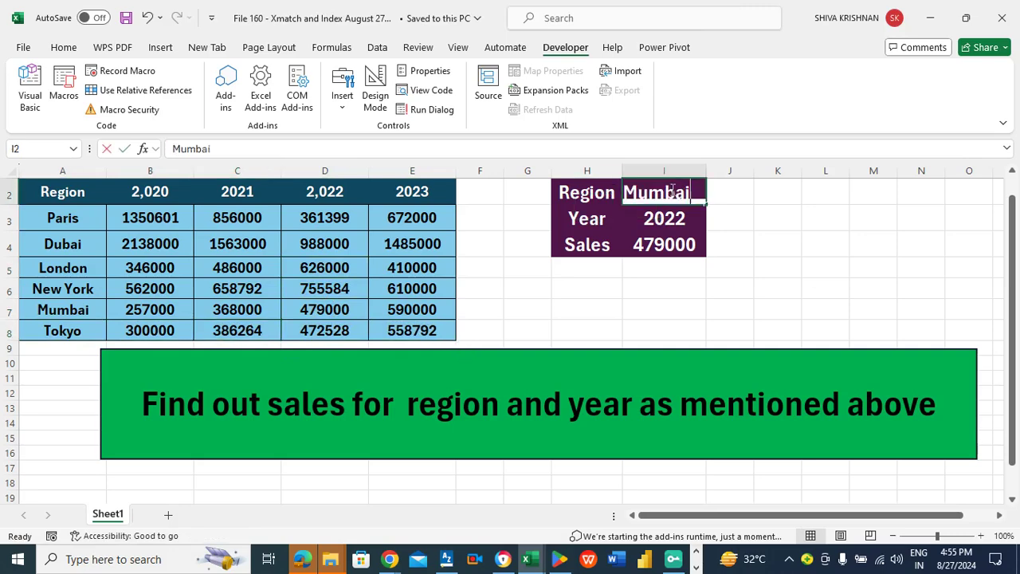
text(Tokyo)
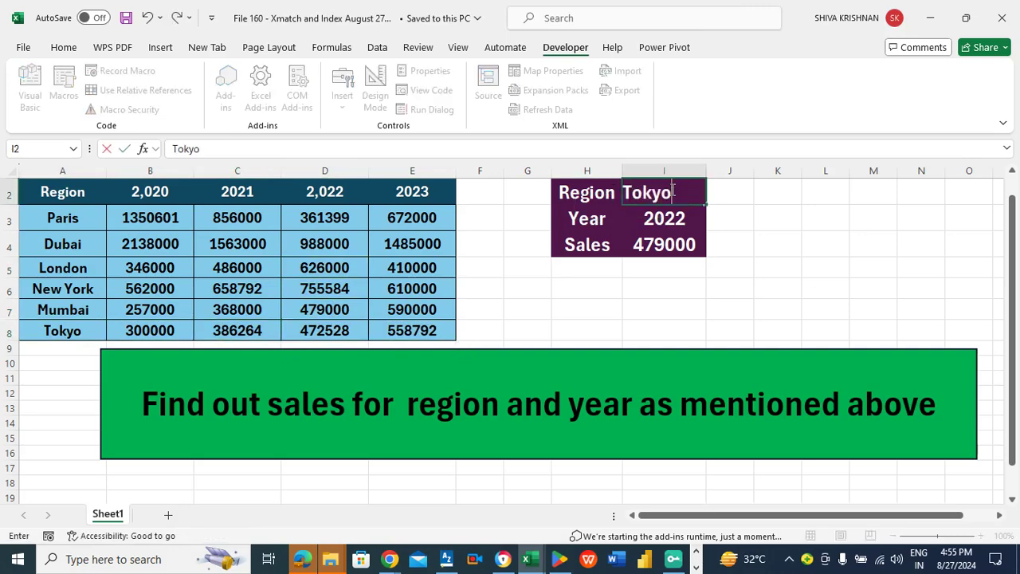
key(Return)
key(Return)
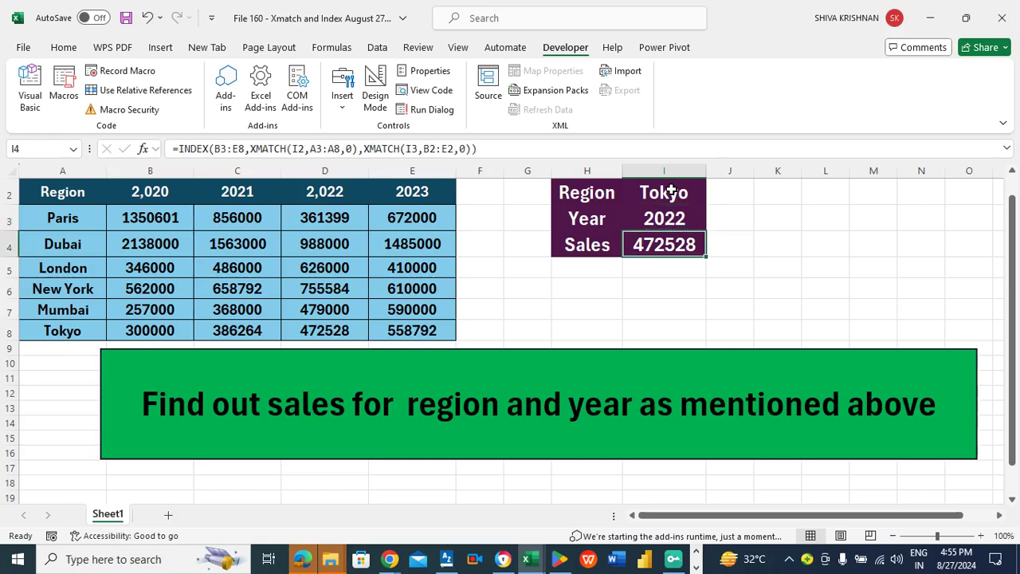
- Examine the region, year and sales cells of the lookup block for Tokyo
click(571, 193)
click(674, 193)
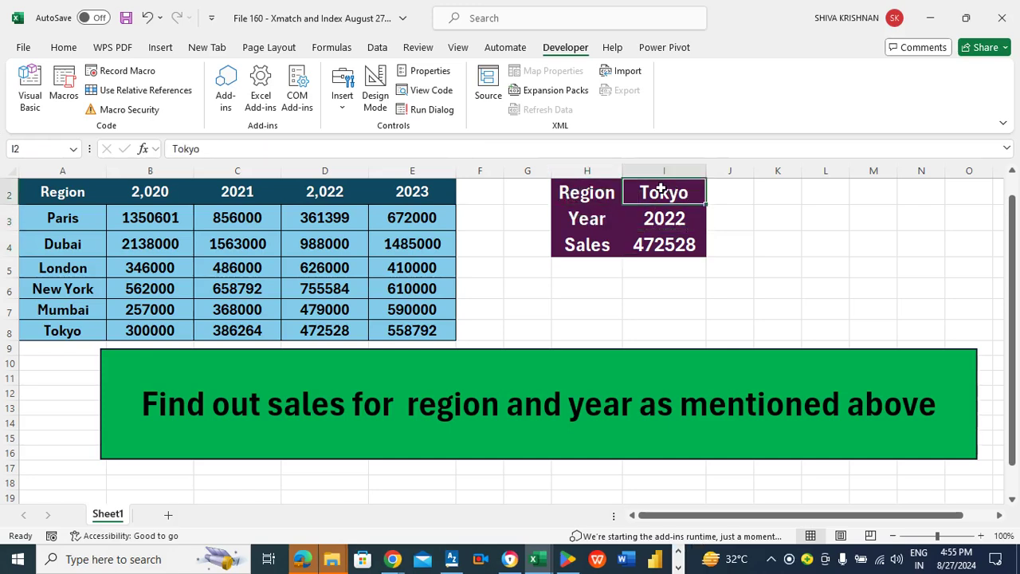
click(594, 191)
key(Right)
key(Down)
key(Down)
key(Left)
key(Right)
click(593, 200)
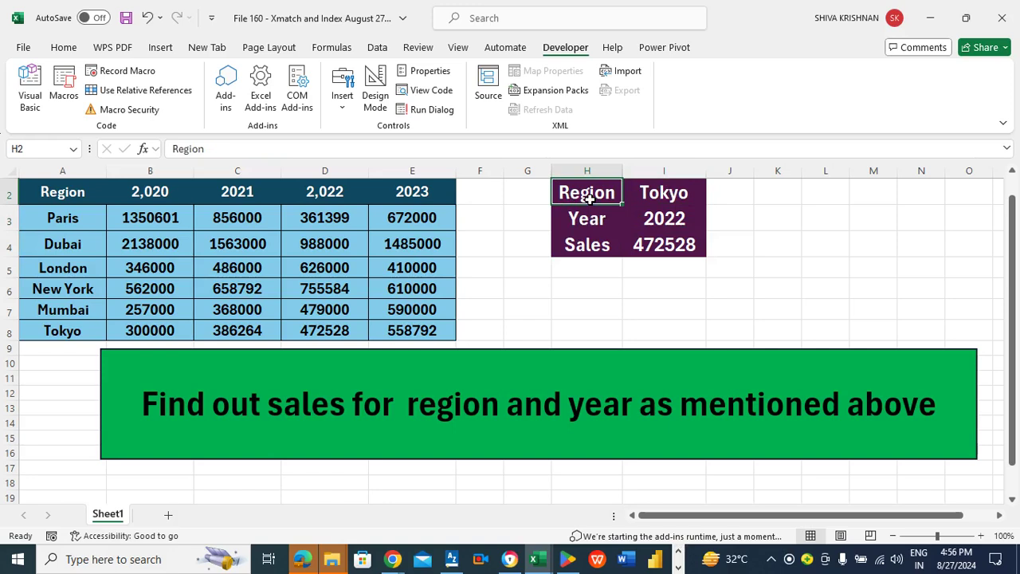
- Set the lookup year in I3 to 2020
click(683, 221)
double_click(682, 221)
key(BackSpace)
text(0)
key(Return)
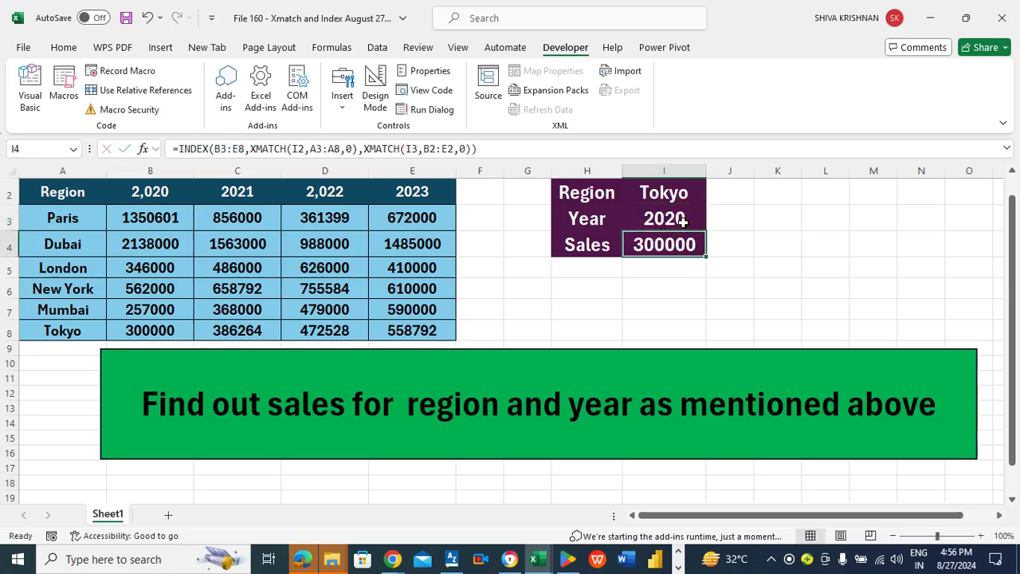
- Check the lookup inputs in I2 and I3 against the INDEX and XMATCH sales result in I4
click(662, 200)
click(655, 219)
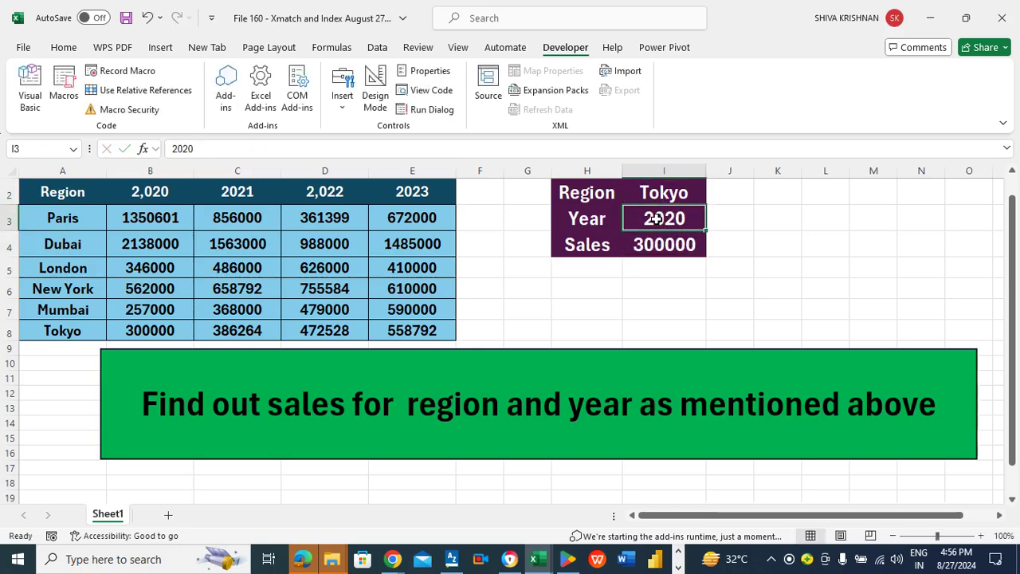
click(594, 220)
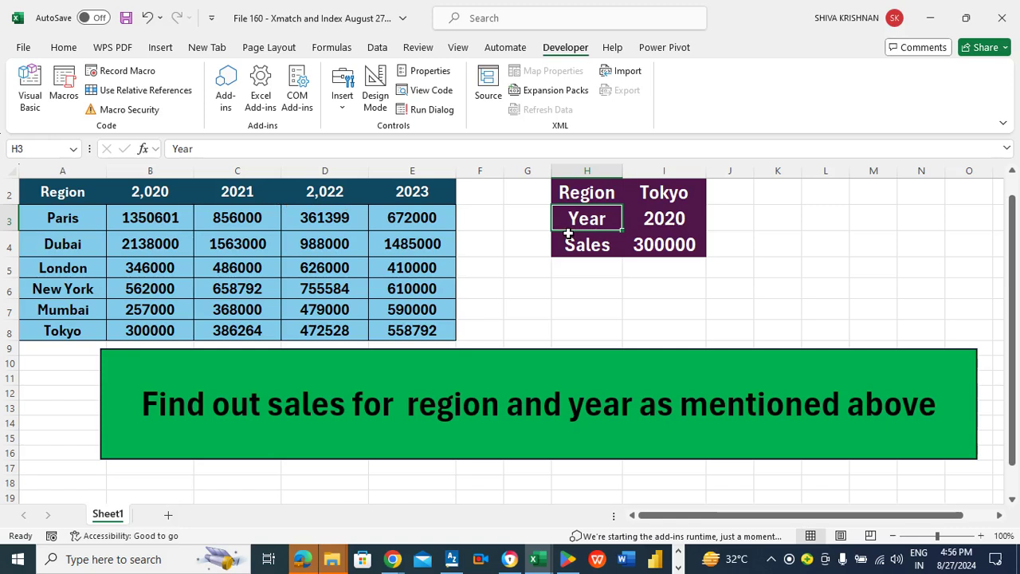
click(653, 195)
key(Down)
key(Up)
key(Down)
key(Down)
key(Up)
key(Up)
key(Down)
key(Down)
key(Up)
key(Up)
key(Down)
key(Down)
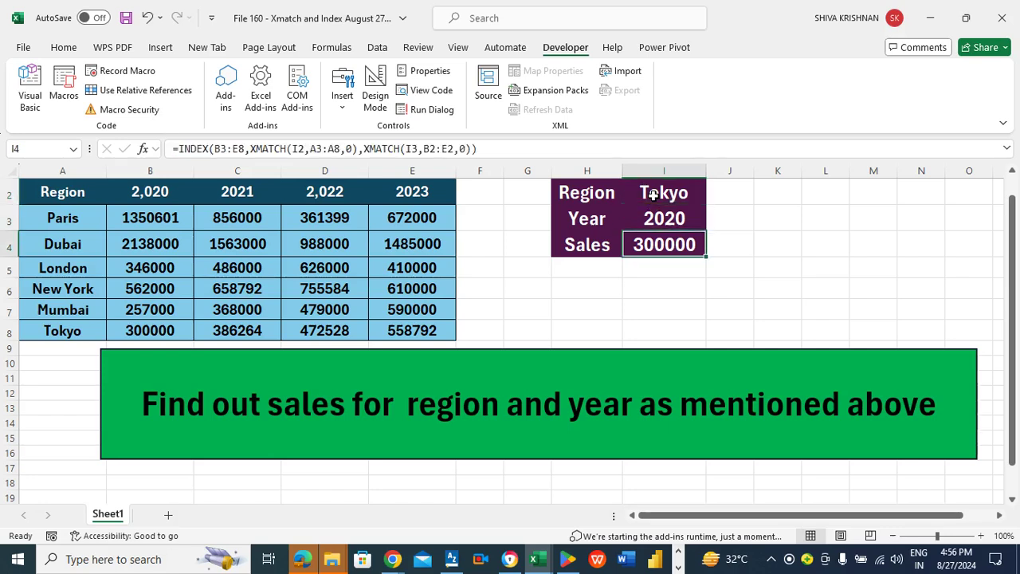
- Save the workbook with the Tokyo lookup and the Sales label cell H4 selected
click(584, 203)
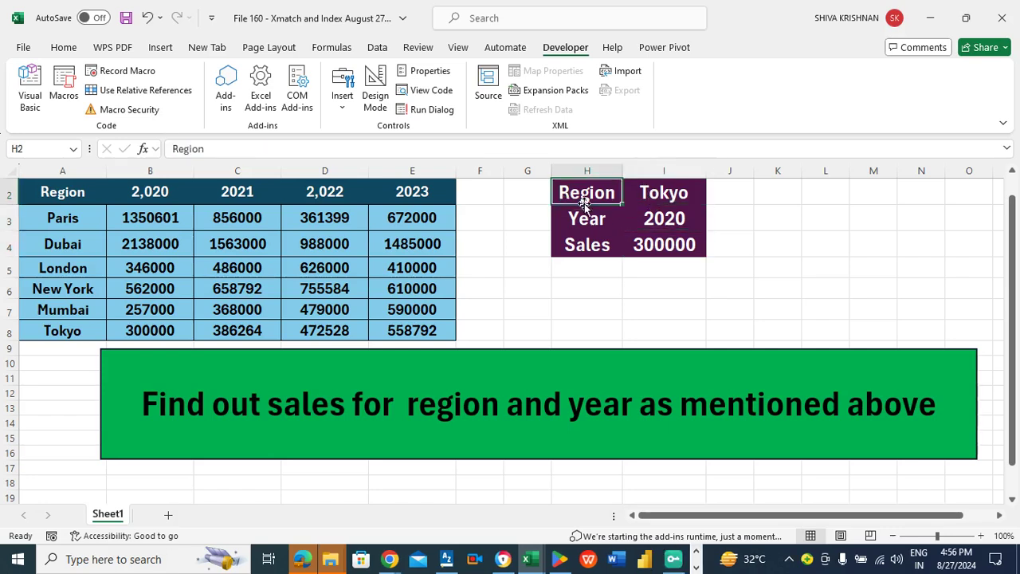
click(591, 246)
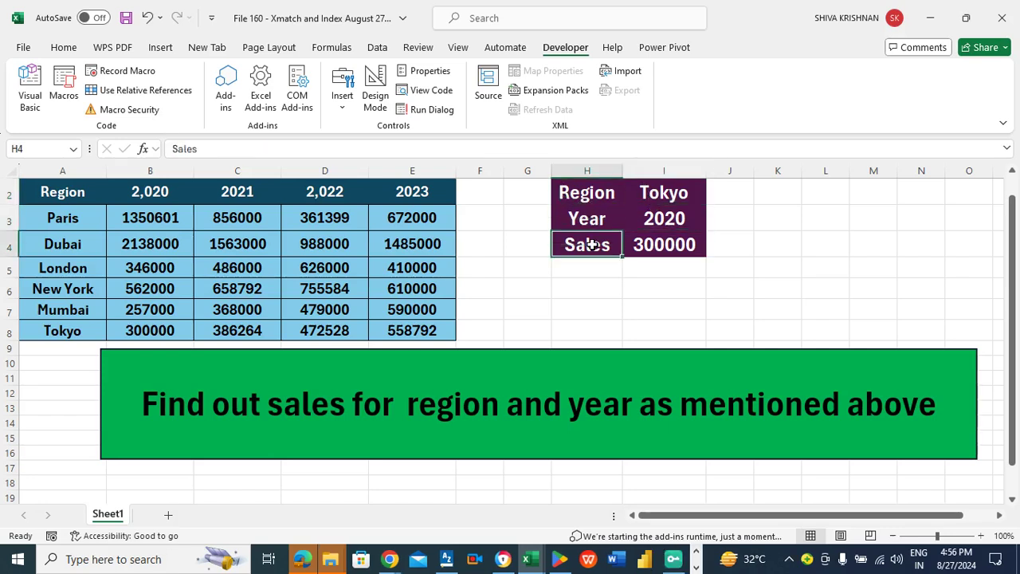
key(ctrl+s)
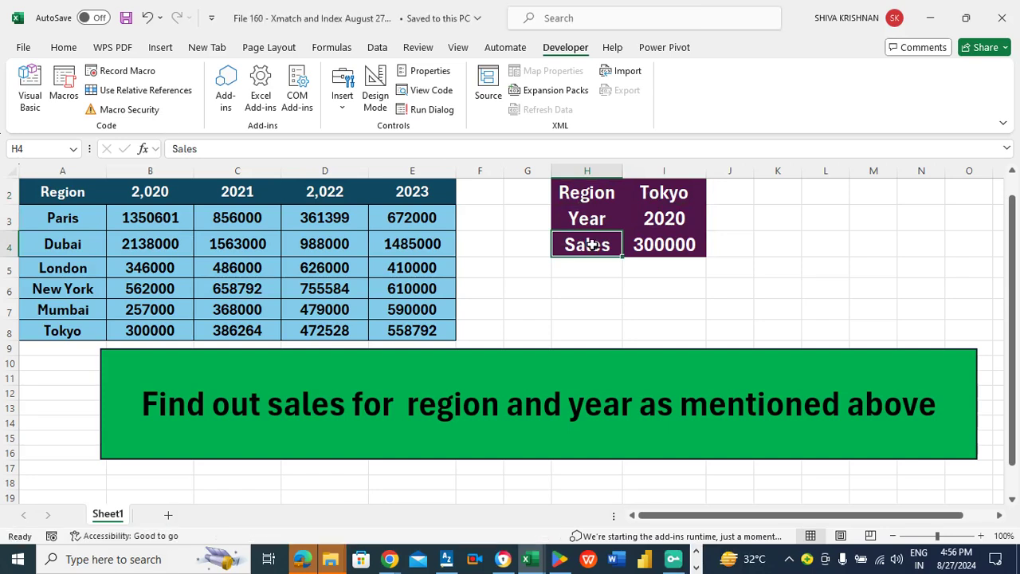
click(537, 286)
click(564, 285)
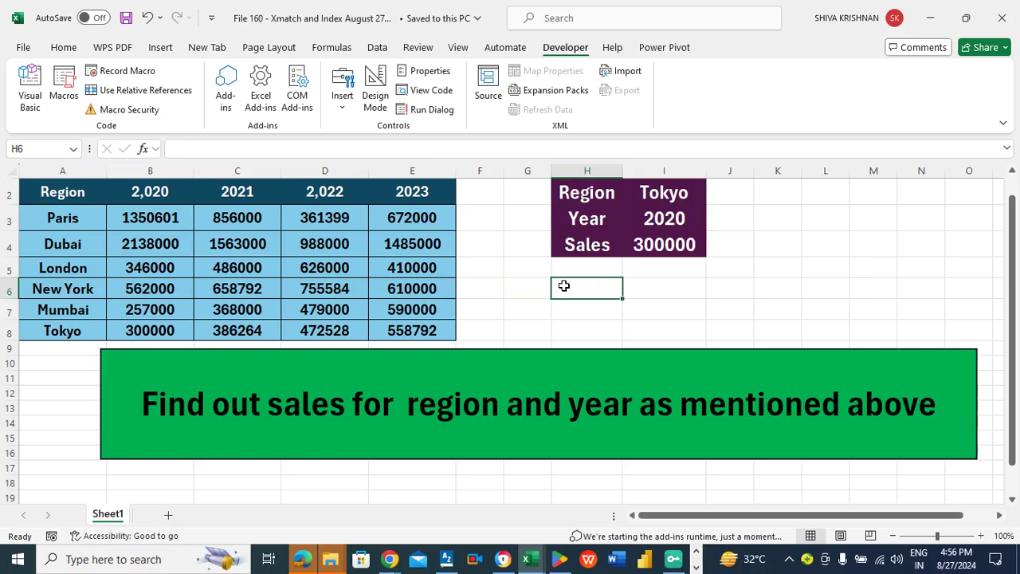
click(541, 287)
click(590, 287)
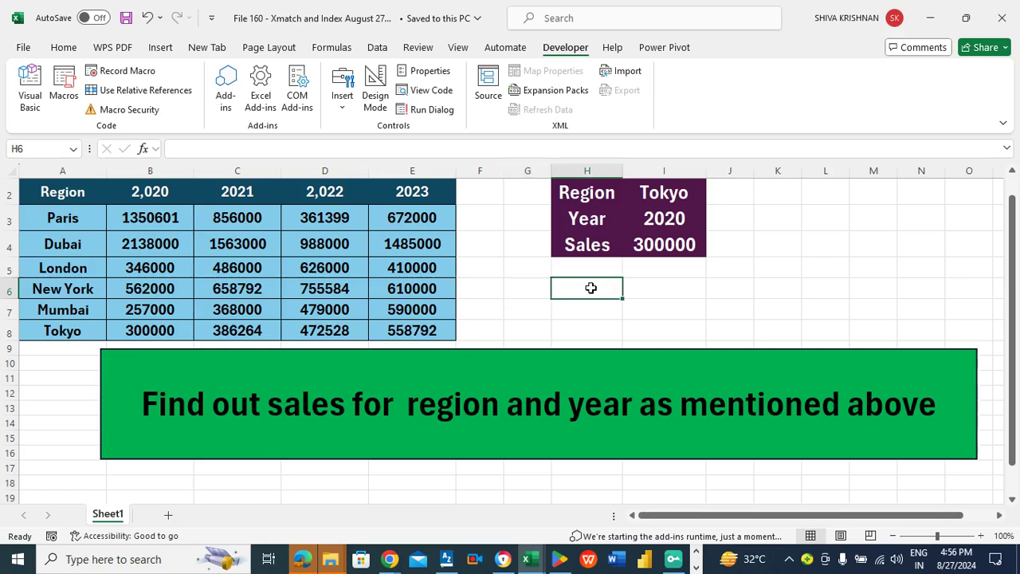